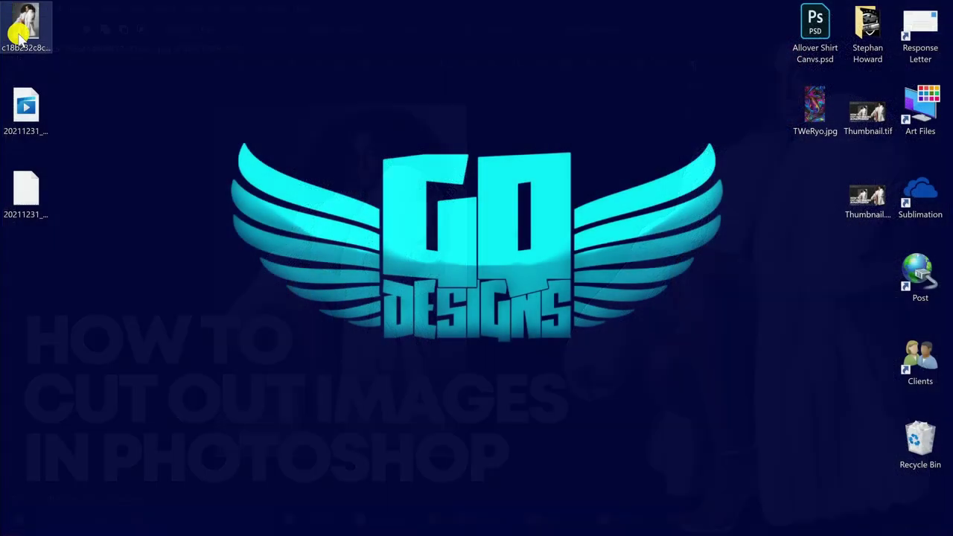
Step: Open the desktop photo of the curly-haired woman in the fur coat with Adobe Photoshop 2020
left_click(21, 30)
right_click(21, 30)
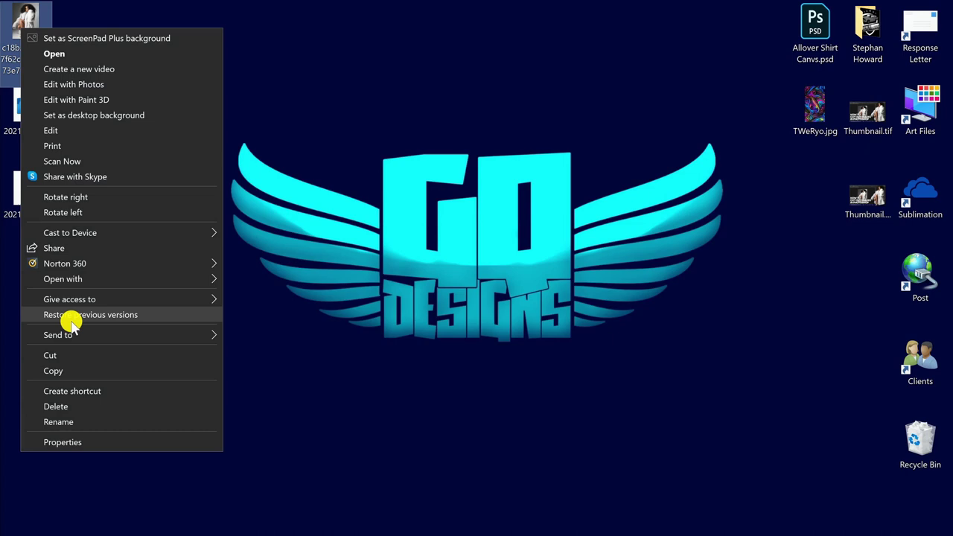
mouse_move(89, 279)
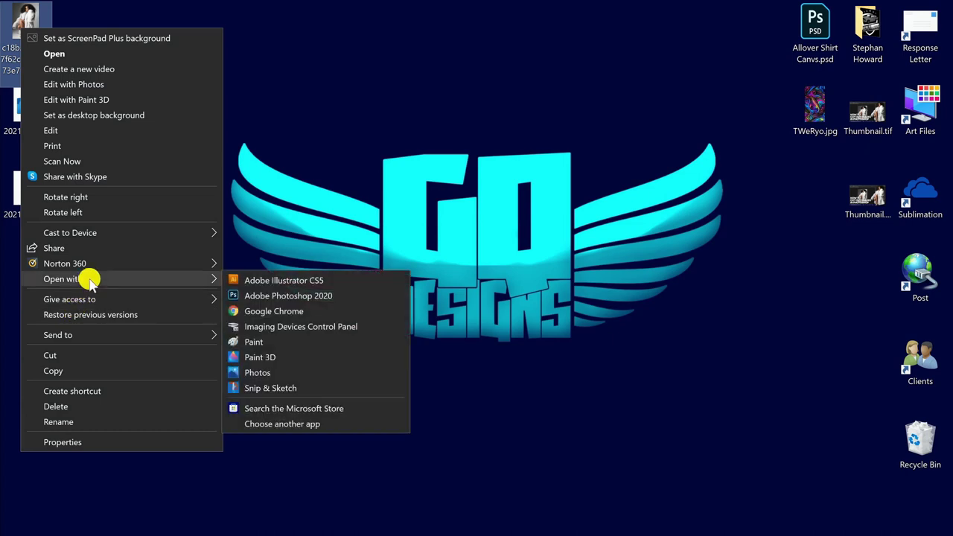
left_click(284, 297)
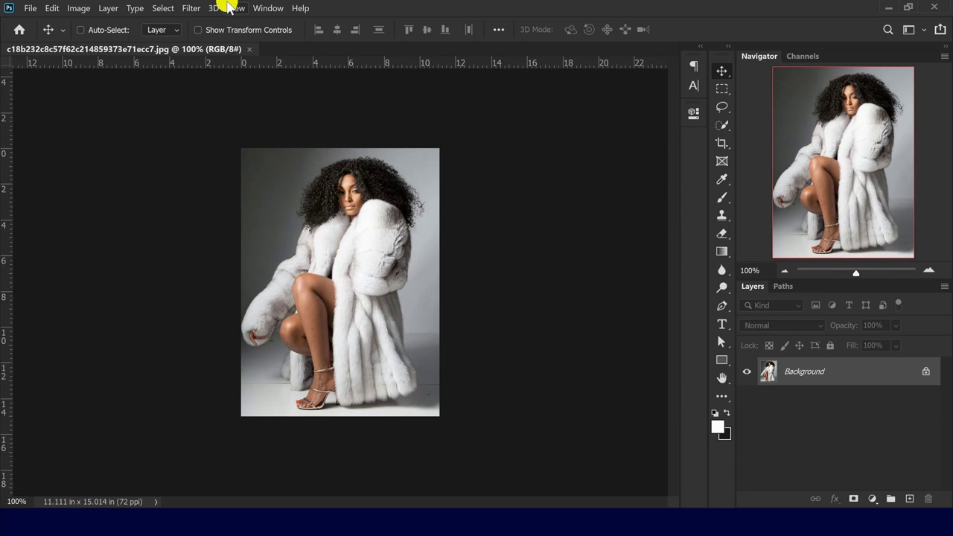
Step: Open the Image menu
left_click(79, 8)
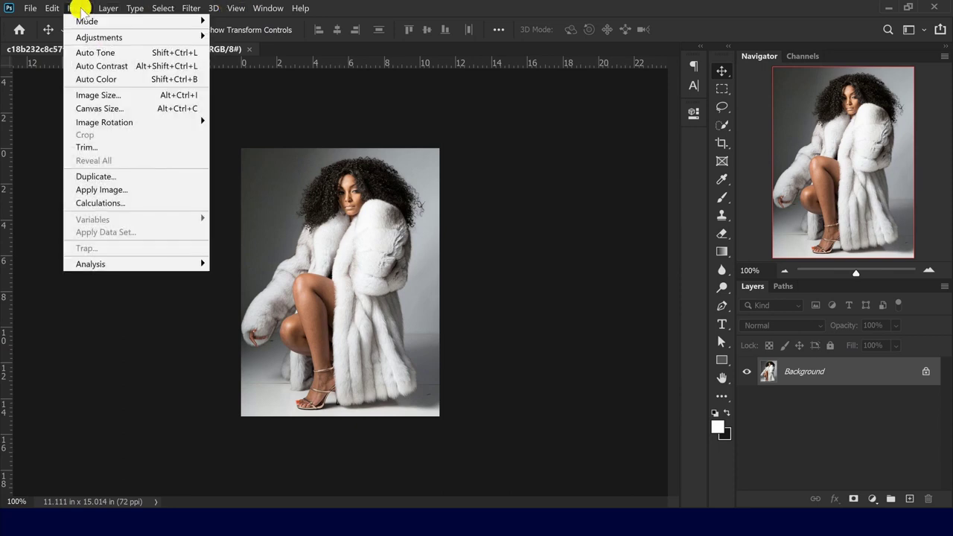
Step: Resample the photo in Image Size to 200 pixels/inch, giving 2222 × 3003 px
left_click(116, 95)
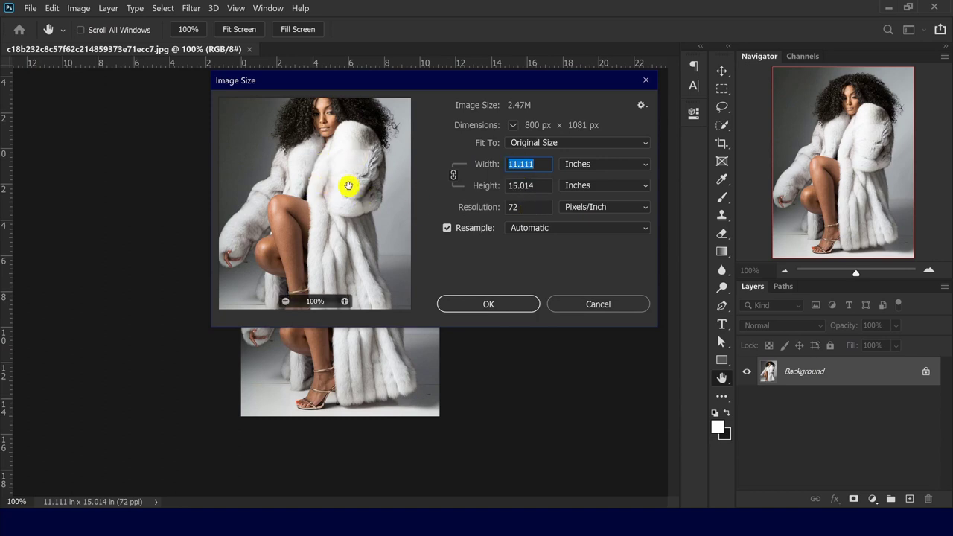
left_click(530, 207)
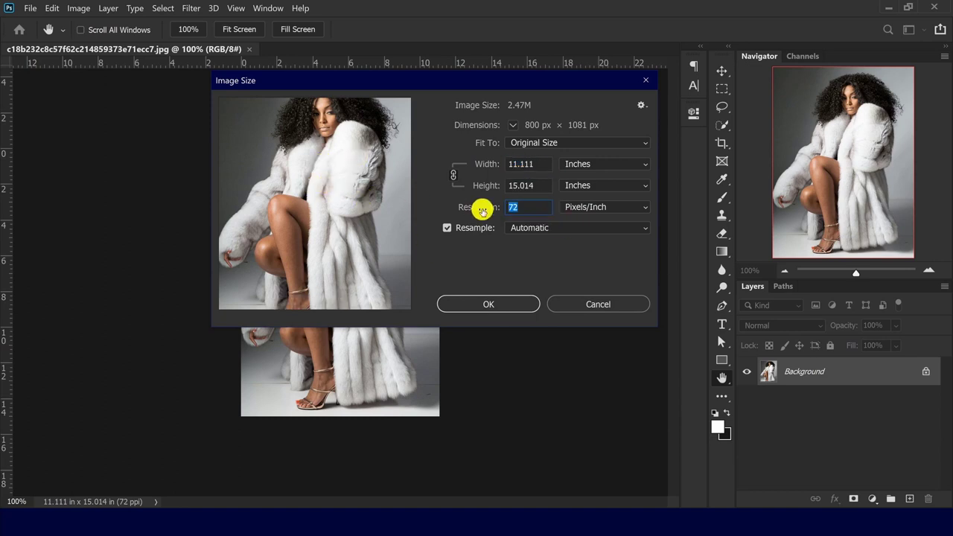
type("200")
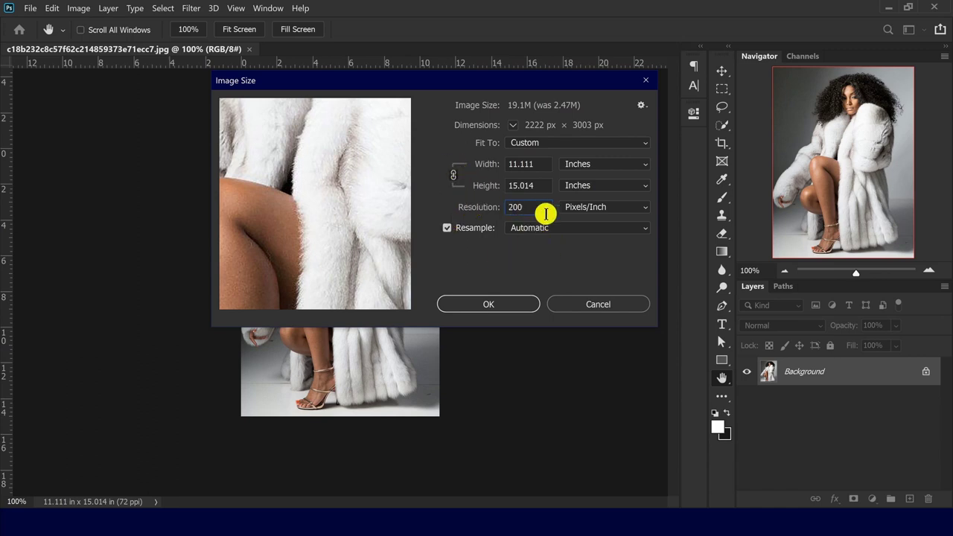
left_click(512, 306)
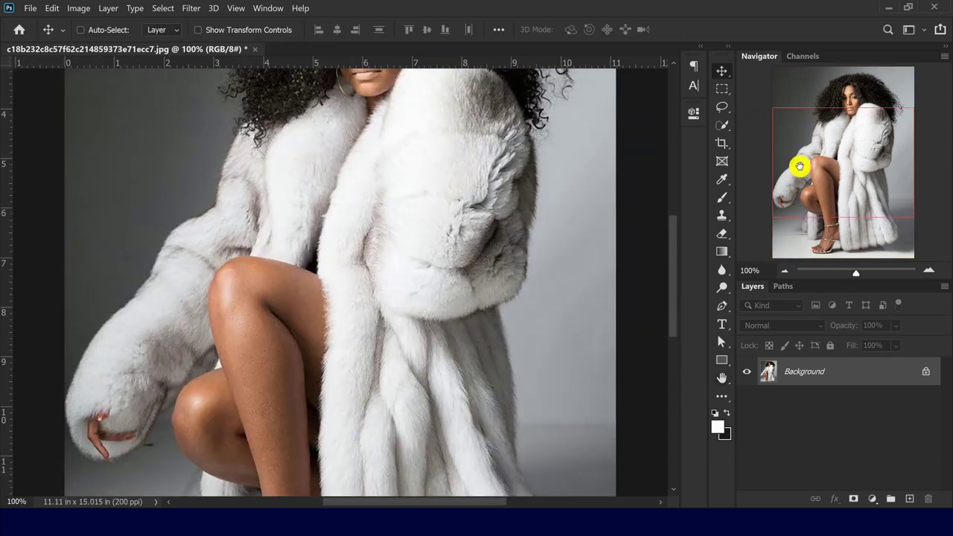
Step: Switch to the Object Selection tool and select the woman as the subject
left_click_drag(822, 163, 836, 116)
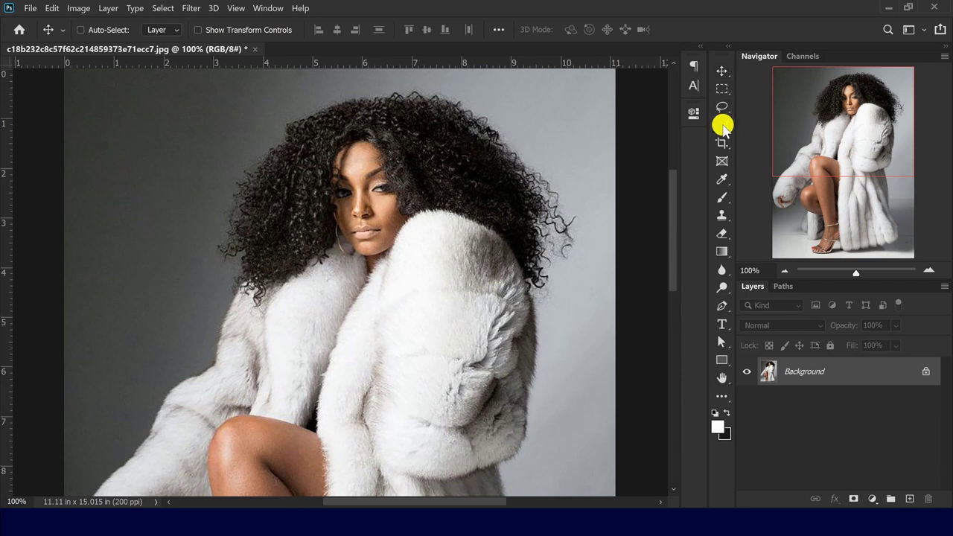
left_click(722, 125)
left_click(788, 125)
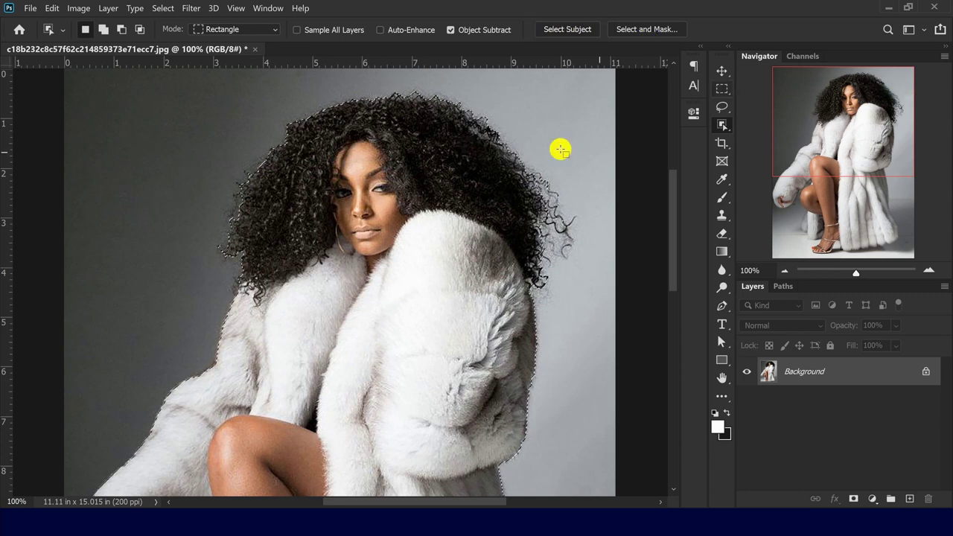
Step: Zoom out and pan from head to shoes to check the subject selection
left_click(785, 271)
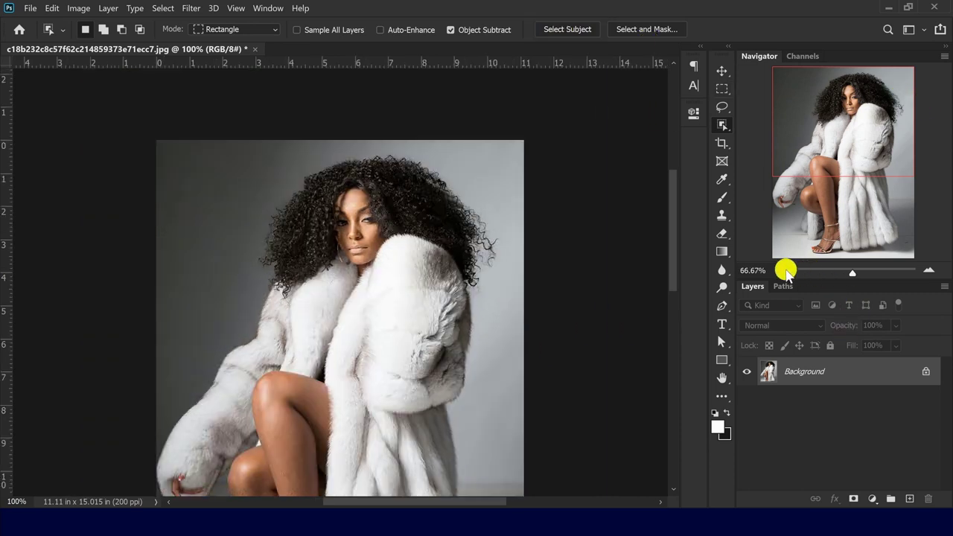
left_click_drag(407, 319, 426, 198)
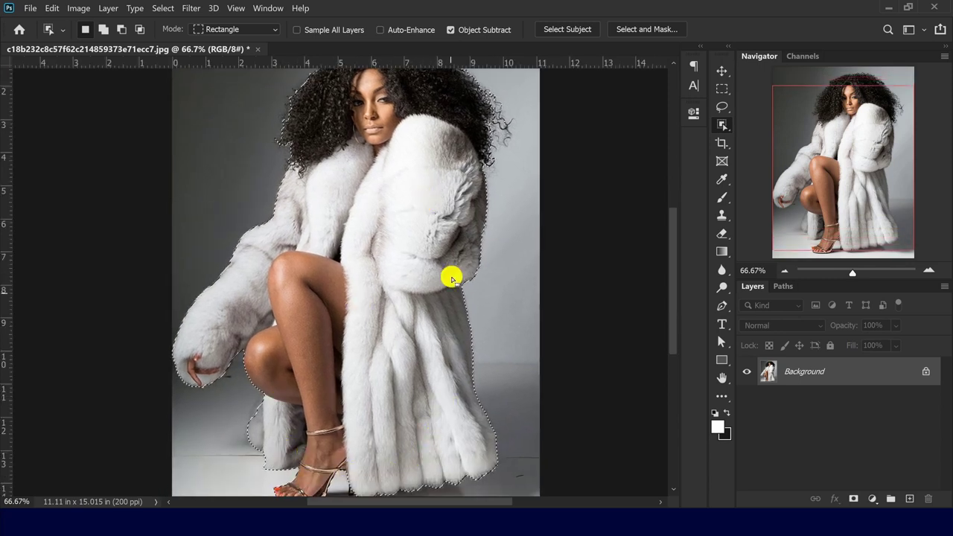
left_click_drag(437, 141, 443, 238)
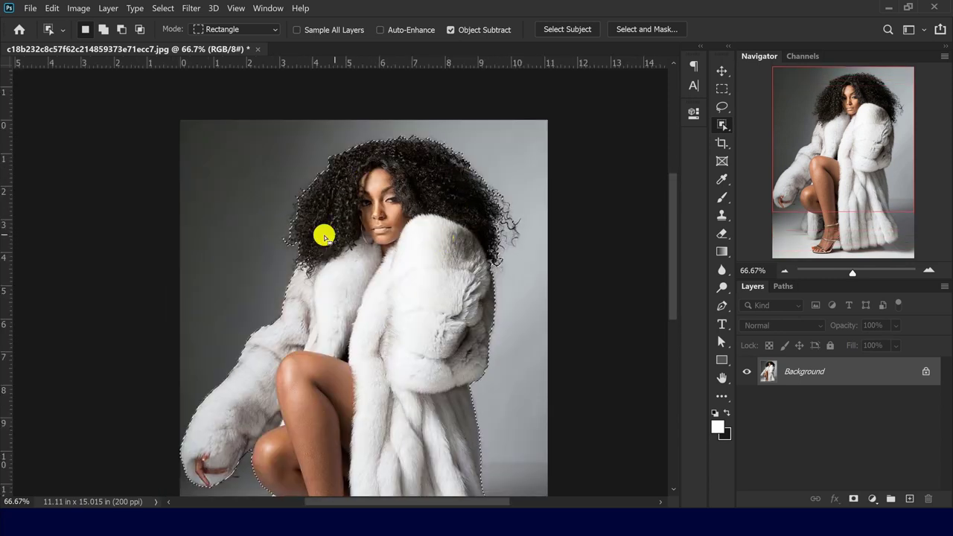
left_click_drag(253, 412, 281, 211)
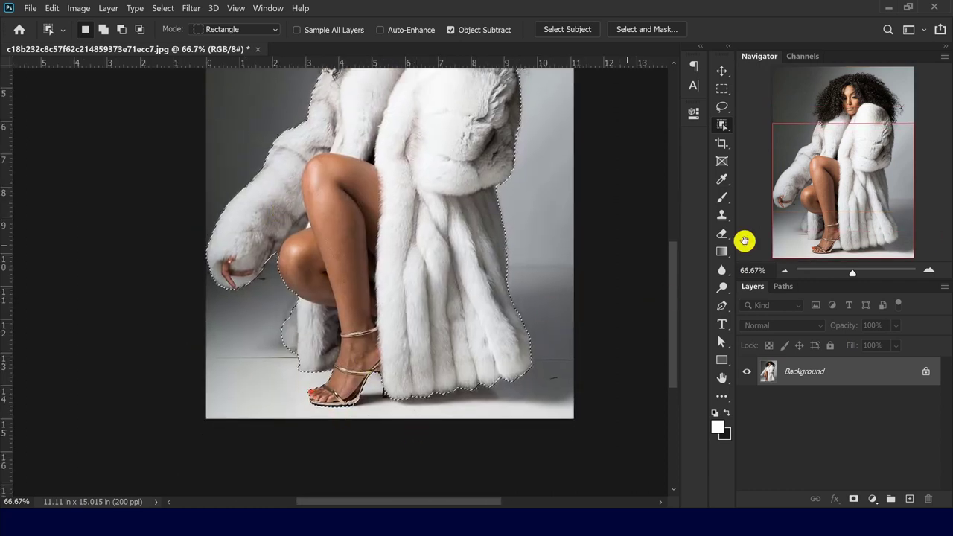
left_click_drag(390, 217, 432, 320)
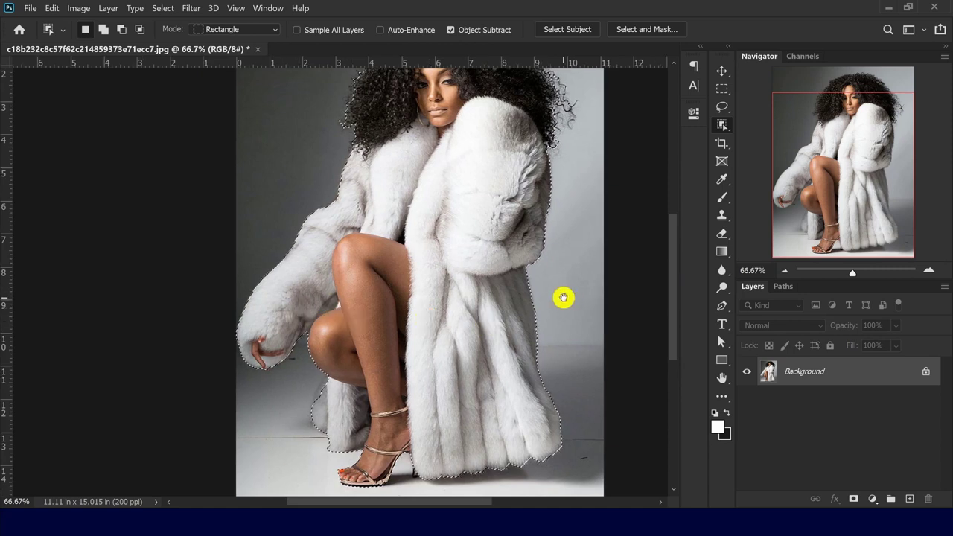
left_click_drag(563, 298, 553, 330)
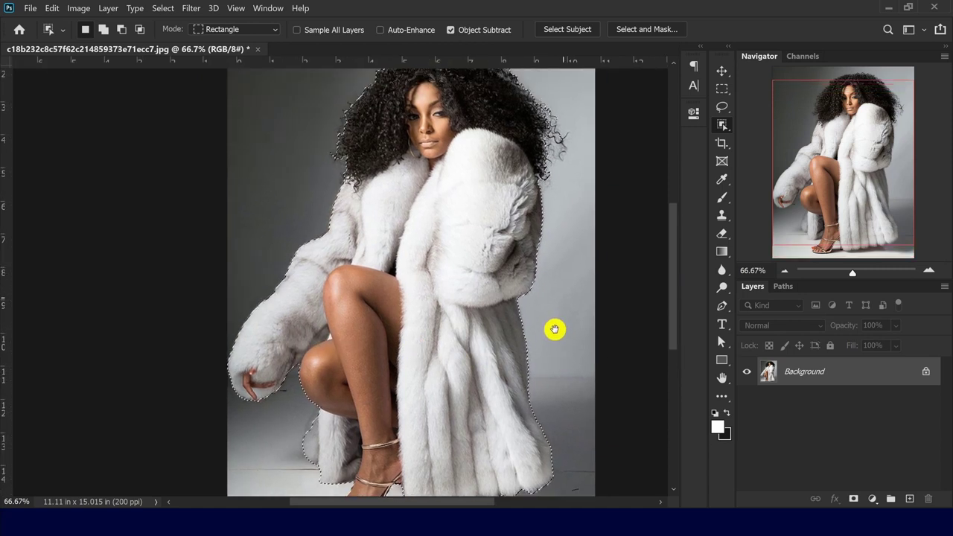
Step: At 300% zoom, lasso the fur tuft by the knee into the selection
left_click(722, 106)
left_click(928, 270)
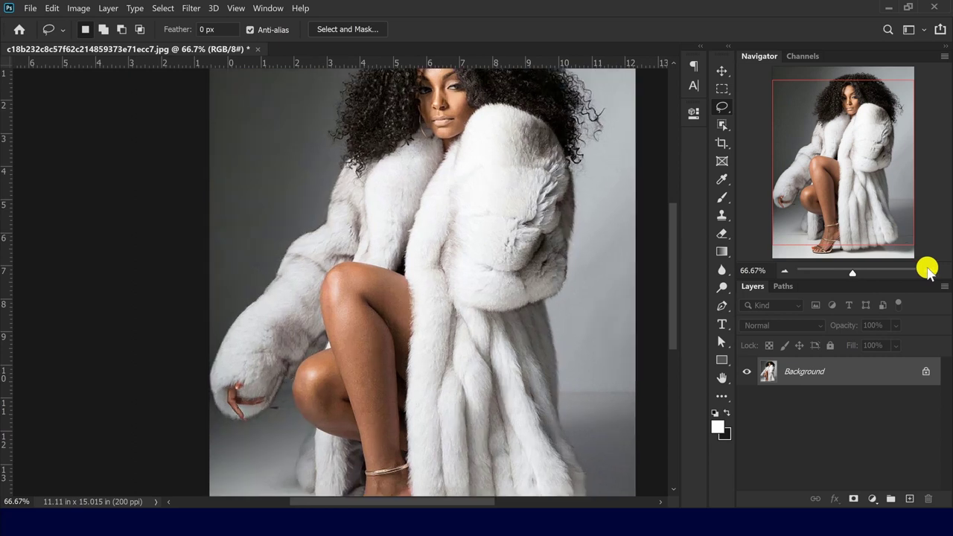
left_click(927, 269)
left_click(928, 270)
scroll(283, 300, "up", 3)
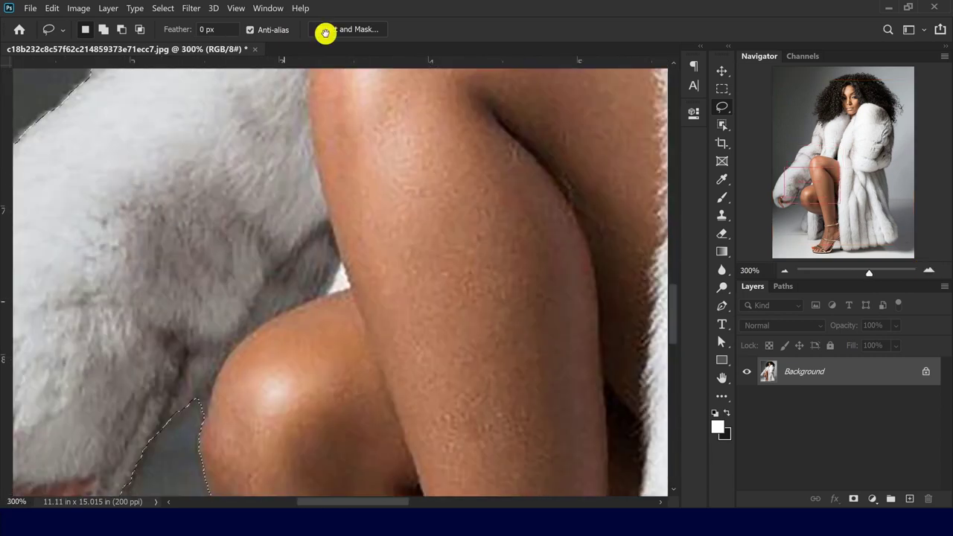
left_click_drag(417, 285, 430, 79)
scroll(378, 269, "down", 3)
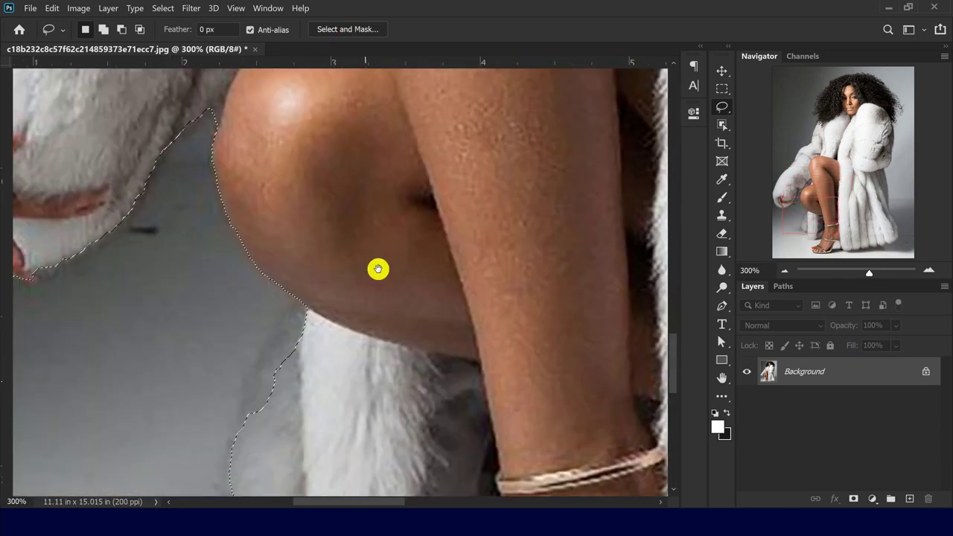
scroll(378, 269, "down", 3)
scroll(383, 209, "up", 1)
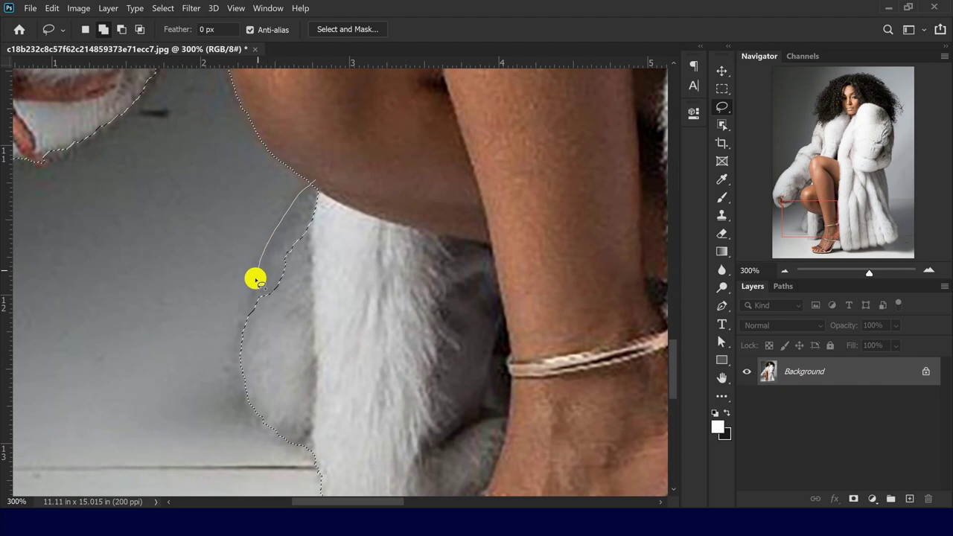
mouse_move(252, 339)
left_mouse_down()
mouse_move(320, 367)
mouse_move(378, 344)
mouse_move(436, 296)
mouse_move(461, 214)
mouse_move(410, 161)
mouse_move(354, 170)
left_mouse_up()
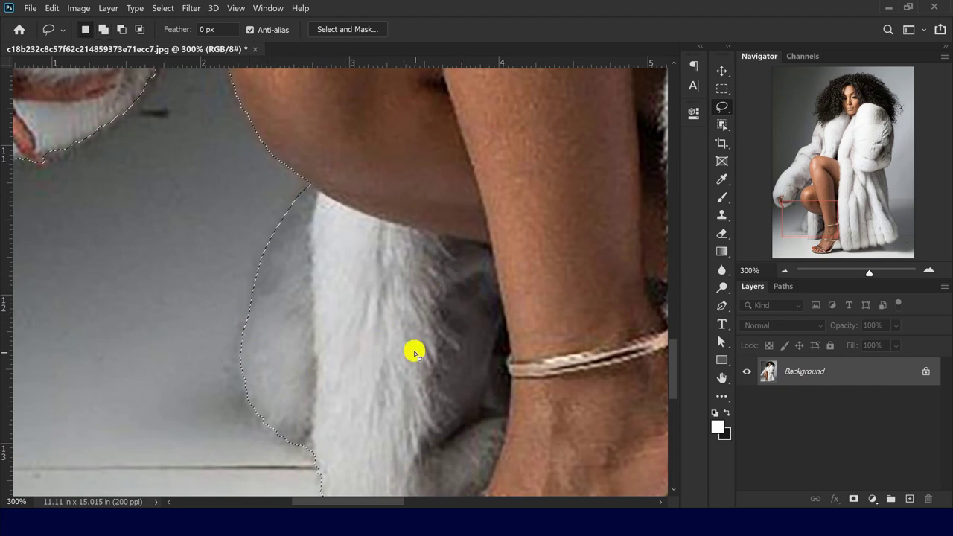
Step: Pan up the fur sleeve to the curly hair
left_click_drag(391, 390, 508, 461)
left_click_drag(400, 382, 451, 513)
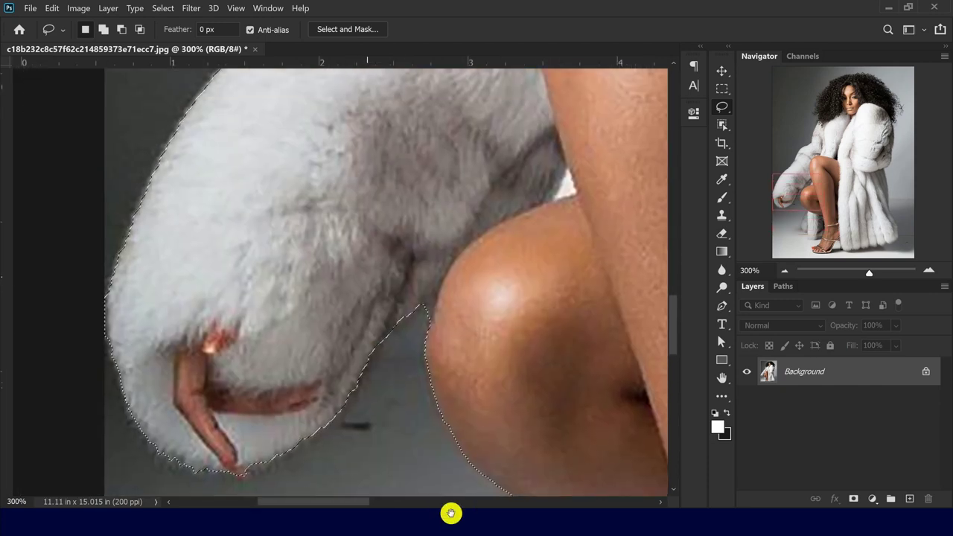
left_click_drag(298, 220, 276, 469)
left_click_drag(337, 391, 236, 179)
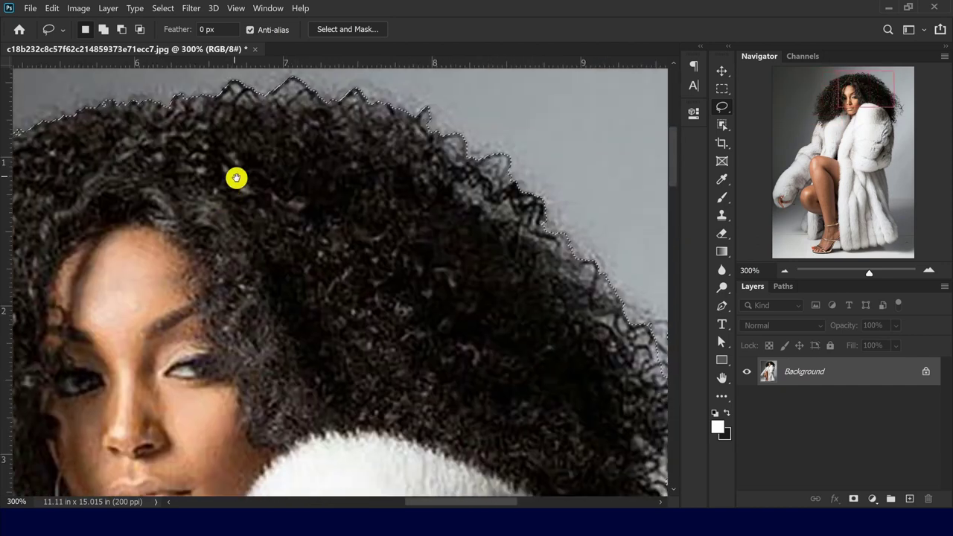
Step: Lasso a closed outline around the outer curls on the hair's right edge
left_click_drag(541, 391, 325, 187)
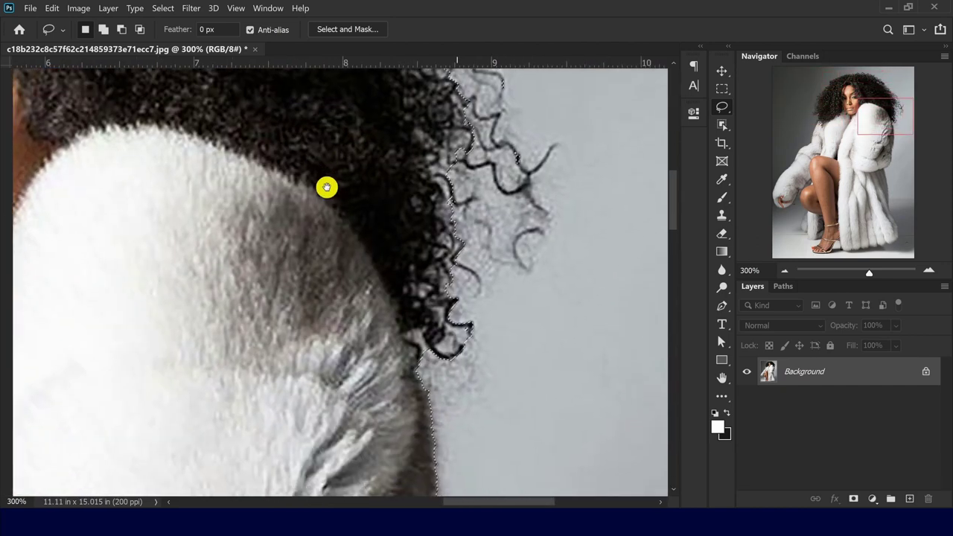
left_click_drag(466, 157, 387, 225)
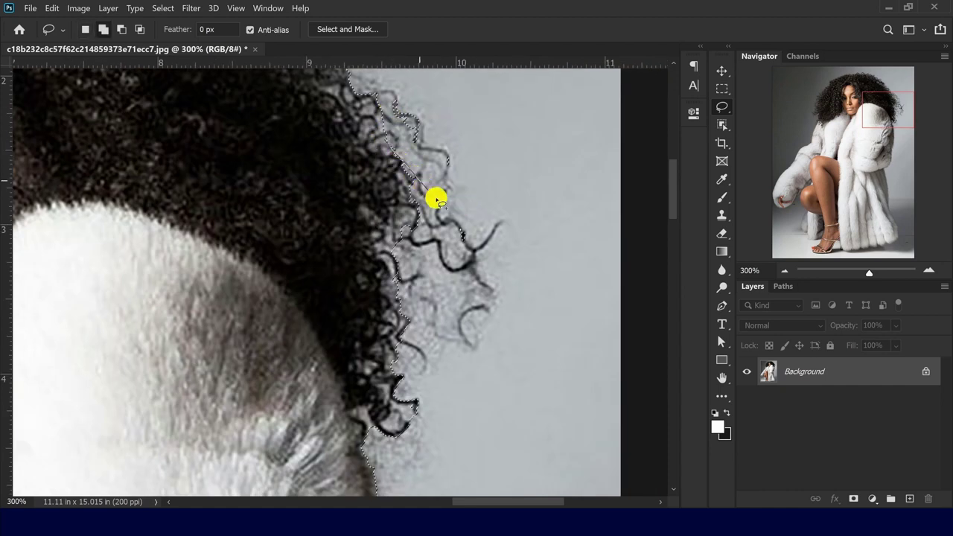
mouse_move(436, 199)
left_mouse_down()
mouse_move(466, 223)
mouse_move(484, 273)
left_mouse_up()
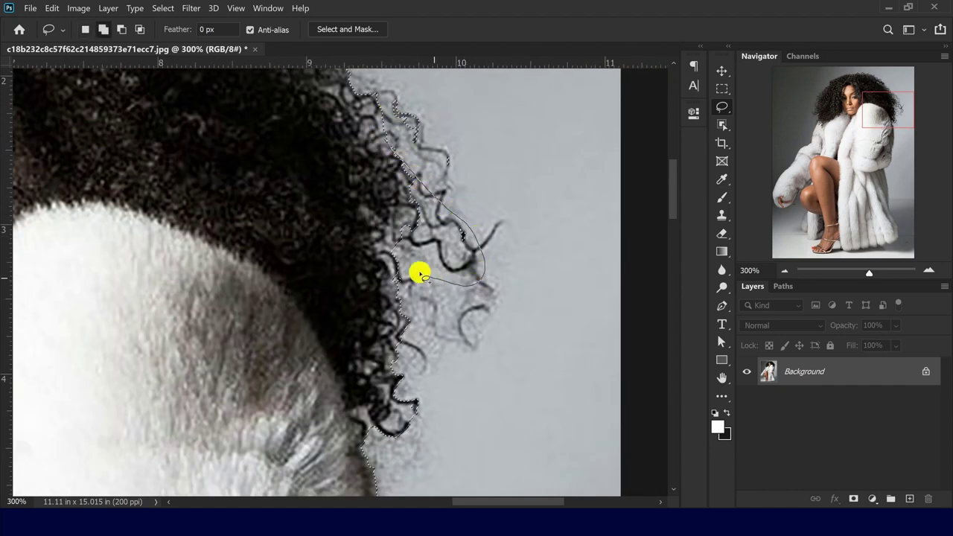
left_click_drag(421, 275, 392, 156)
Step: Pan down along the fur coat's edge to frame the sandal and stiletto heel
left_click_drag(383, 323, 432, 141)
left_click_drag(415, 325, 430, 143)
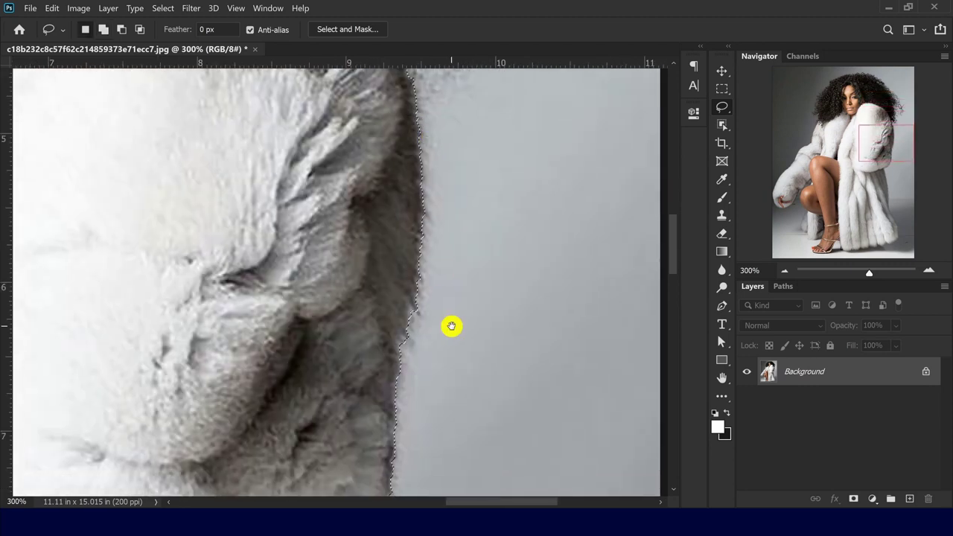
left_click_drag(451, 326, 481, 187)
left_click_drag(447, 357, 444, 195)
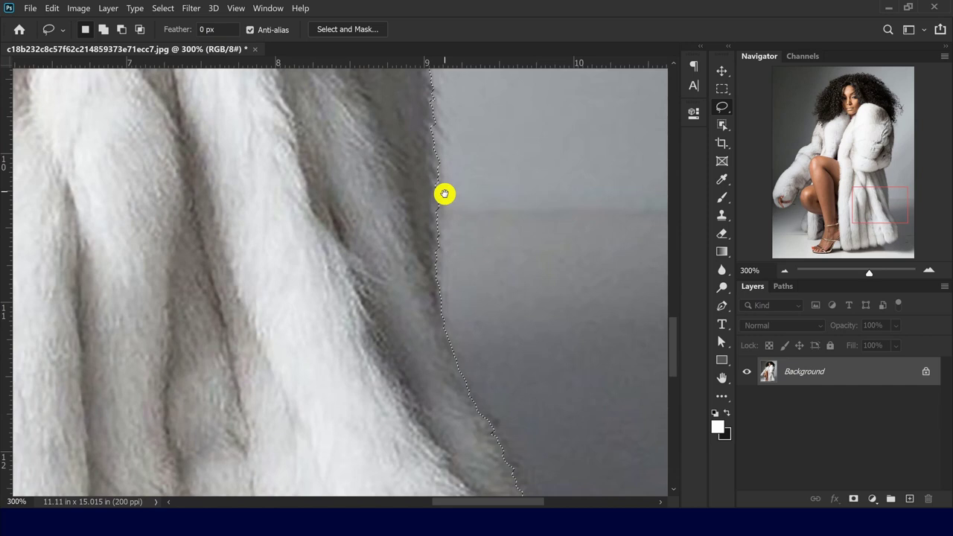
left_click_drag(480, 422, 483, 303)
left_click_drag(534, 415, 563, 221)
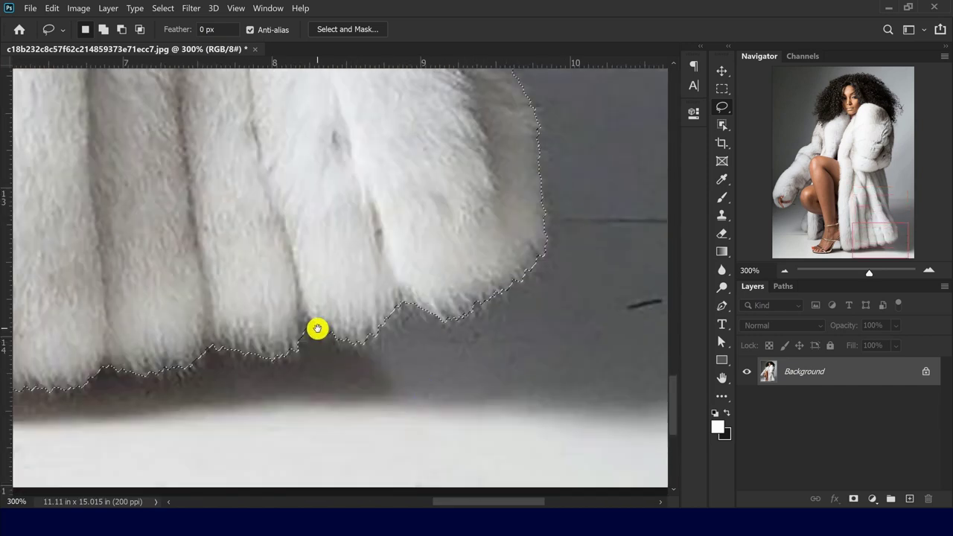
left_click_drag(318, 328, 583, 279)
left_click_drag(344, 302, 449, 336)
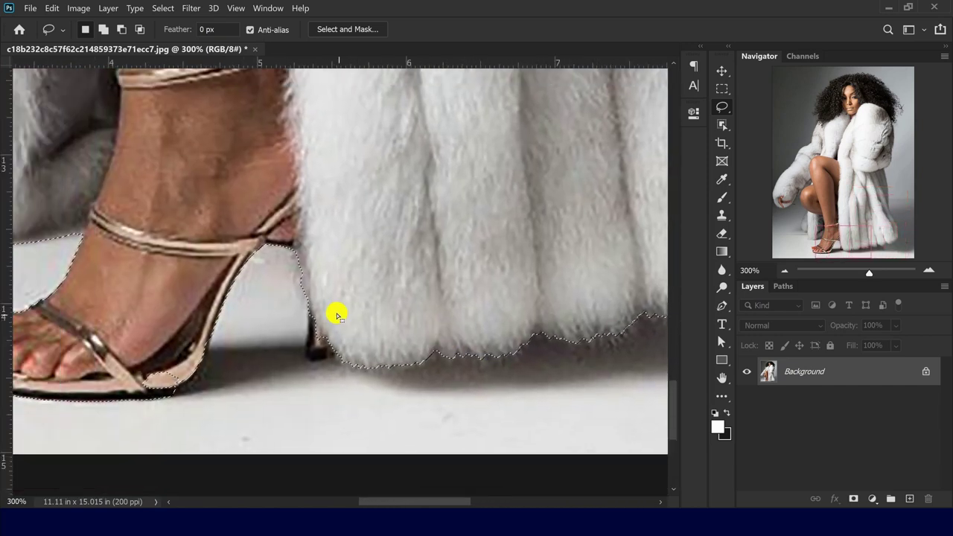
Step: Add the stiletto heel and sandal sole to the selection with Shift-lasso
key("shift")
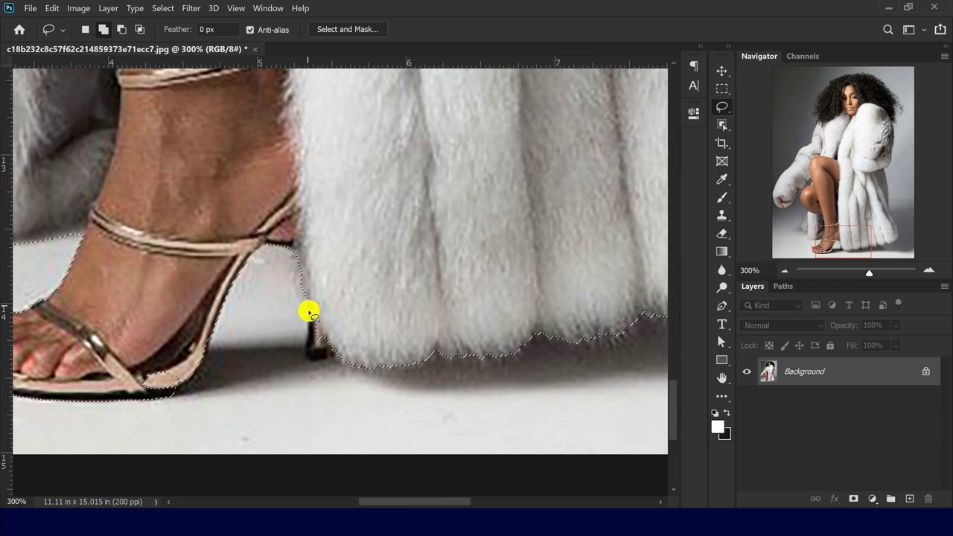
left_click_drag(318, 360, 357, 334)
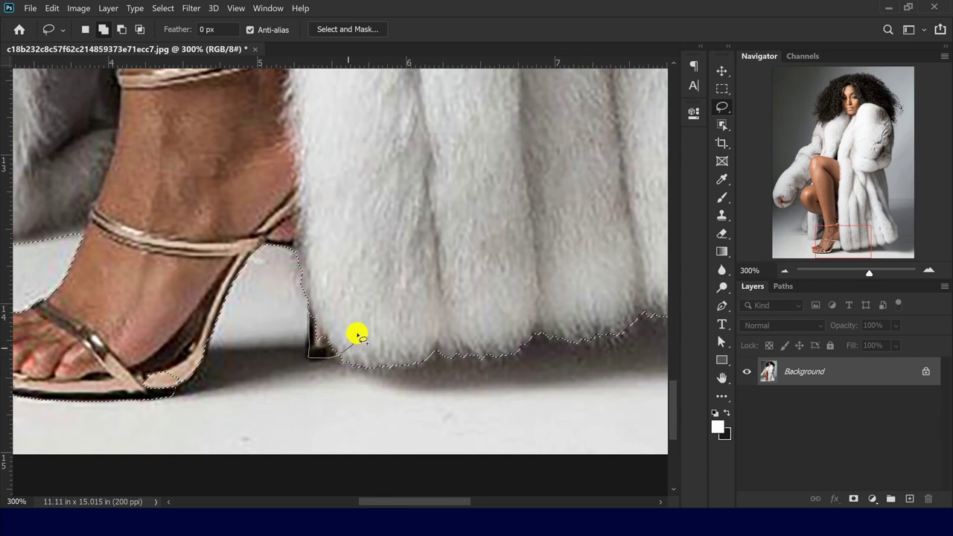
left_click_drag(245, 325, 431, 287)
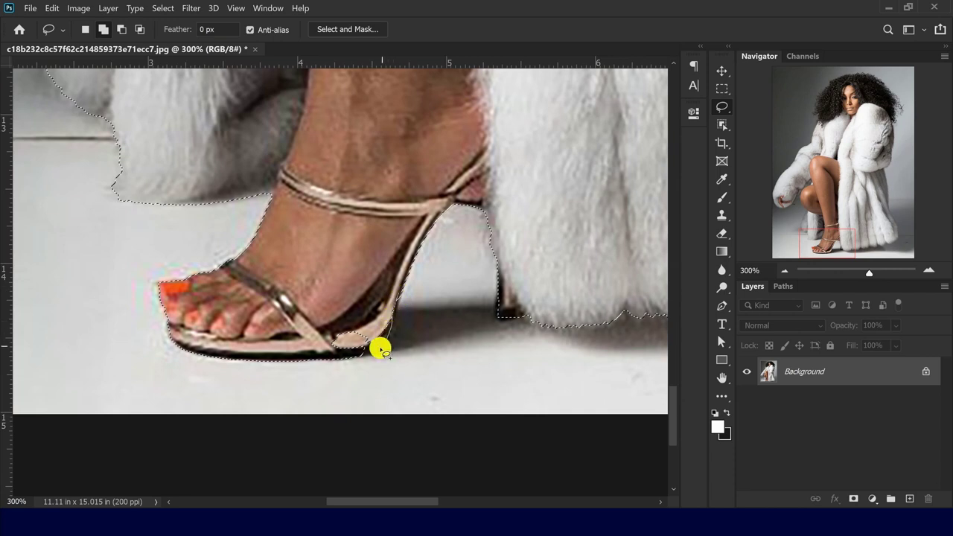
mouse_move(380, 348)
left_mouse_down()
mouse_move(335, 359)
mouse_move(309, 335)
mouse_move(361, 283)
mouse_move(374, 282)
mouse_move(384, 304)
mouse_move(397, 294)
mouse_move(392, 338)
mouse_move(321, 348)
left_mouse_up()
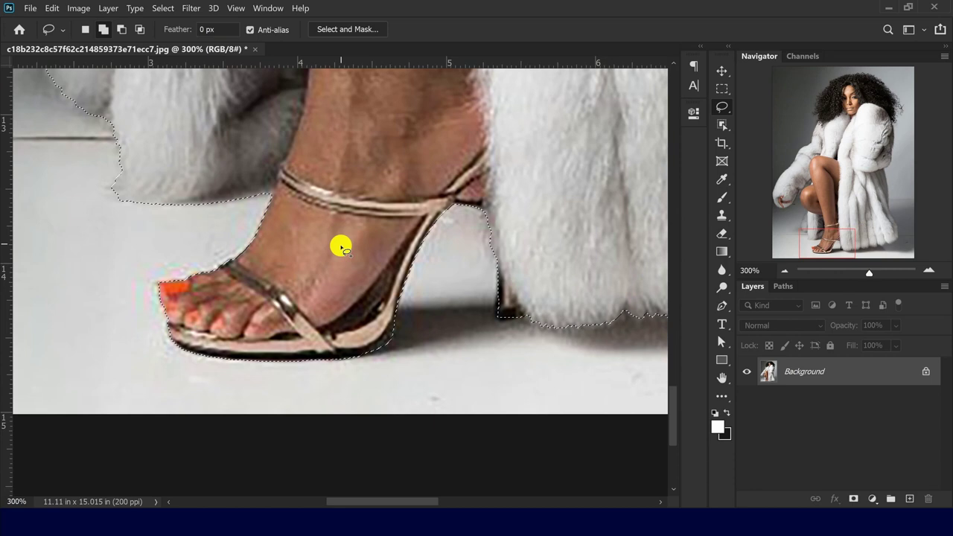
left_click_drag(217, 323, 293, 410)
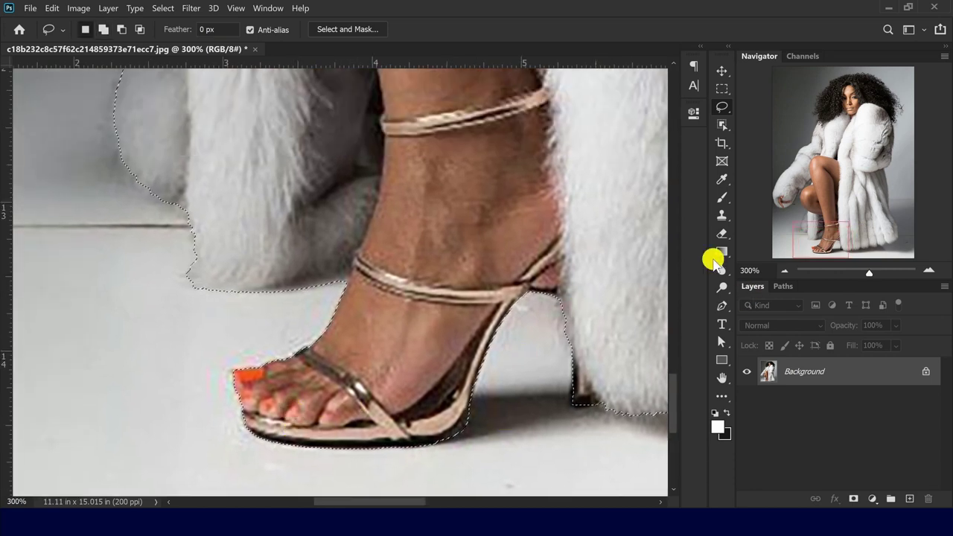
Step: Zoom out to 66.67% to frame the whole figure and reselect the Lasso tool
left_click(784, 270)
left_click(784, 270)
left_click(784, 270)
left_click(784, 271)
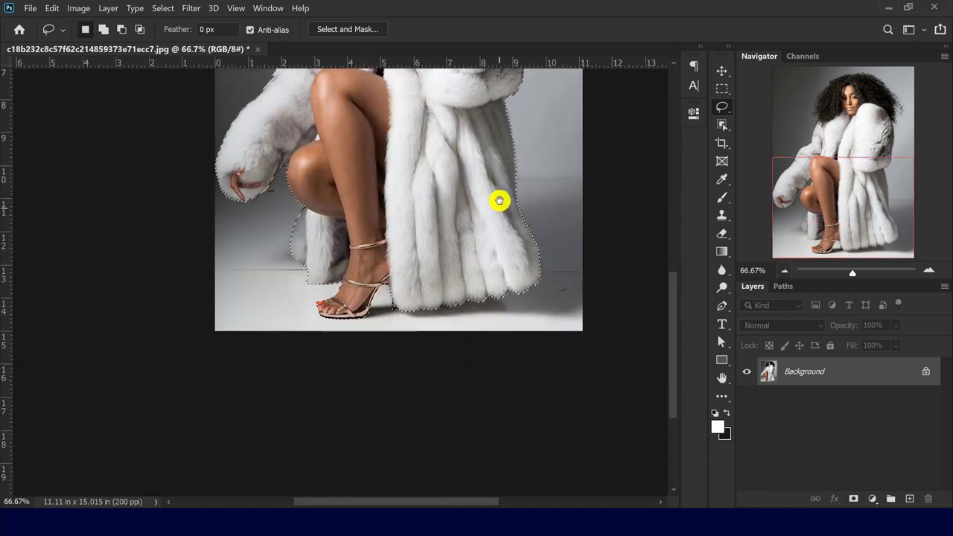
left_click_drag(499, 199, 476, 424)
left_click_drag(457, 213, 436, 291)
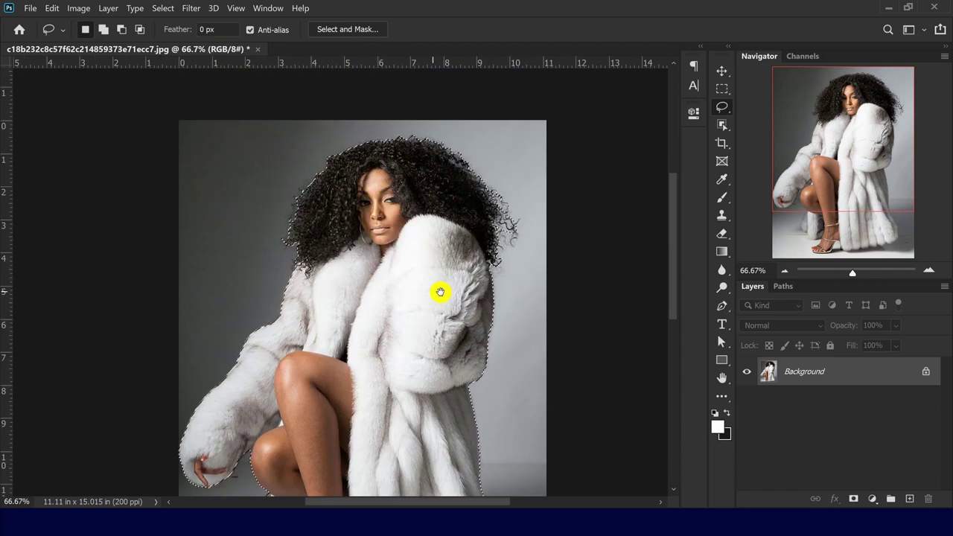
left_click(722, 88)
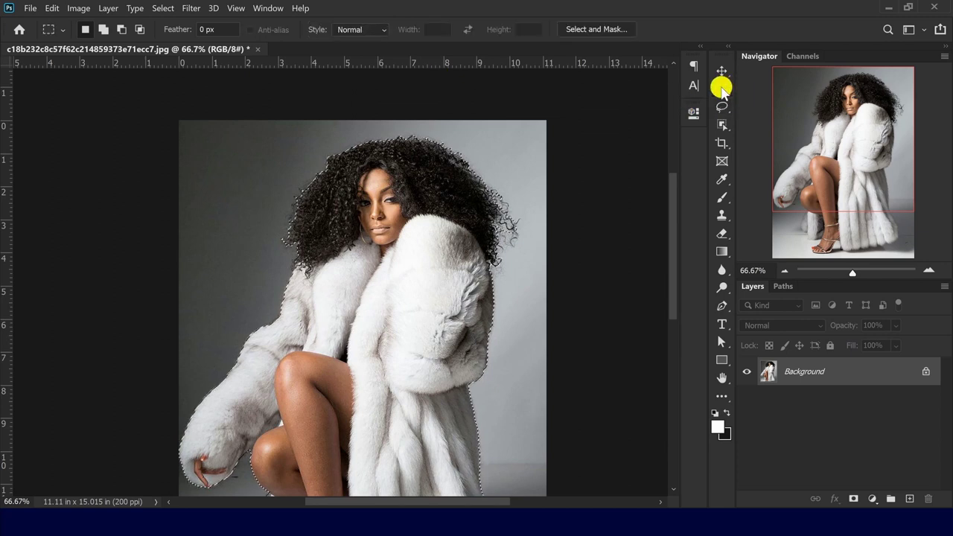
left_click(721, 125)
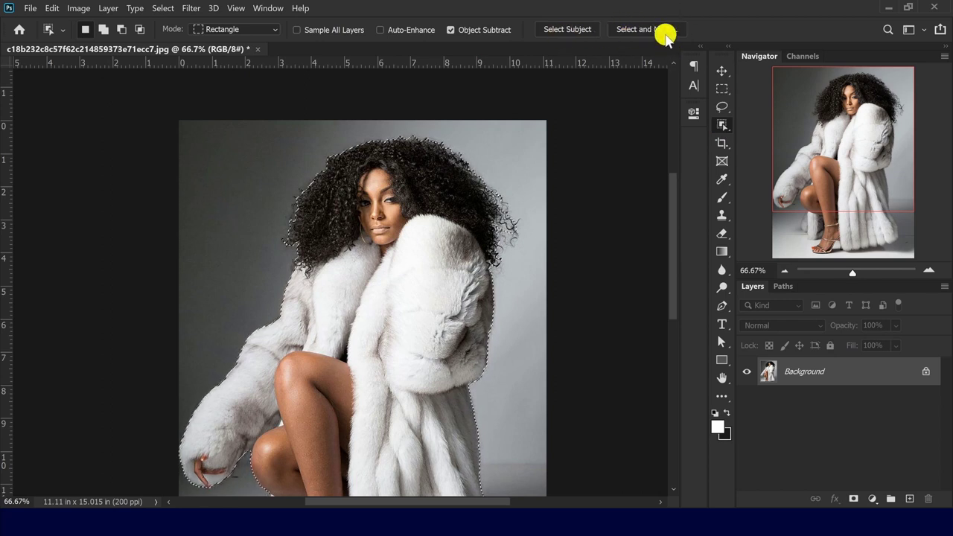
left_click(722, 106)
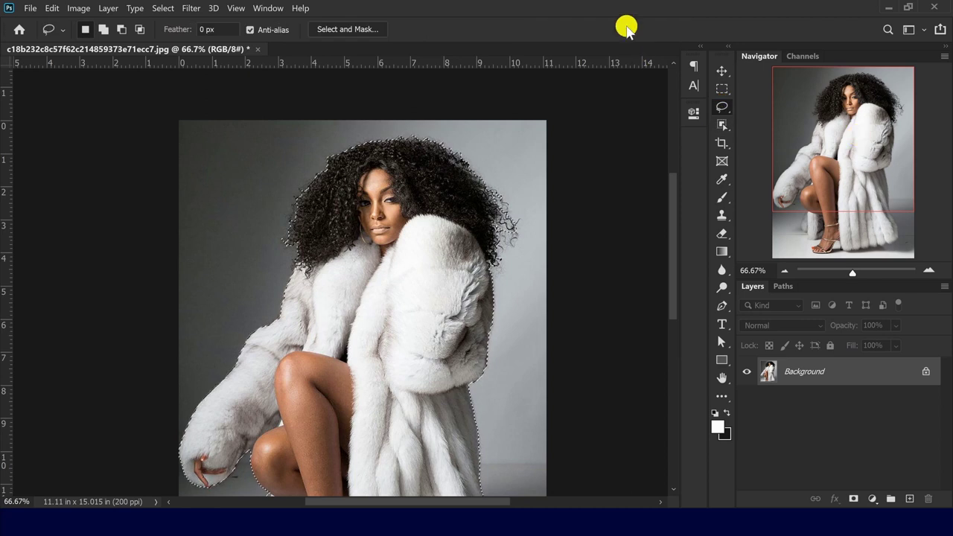
Step: Enter Select and Mask, nudge the On White preview, and show rulers with Ctrl+R
left_click(351, 30)
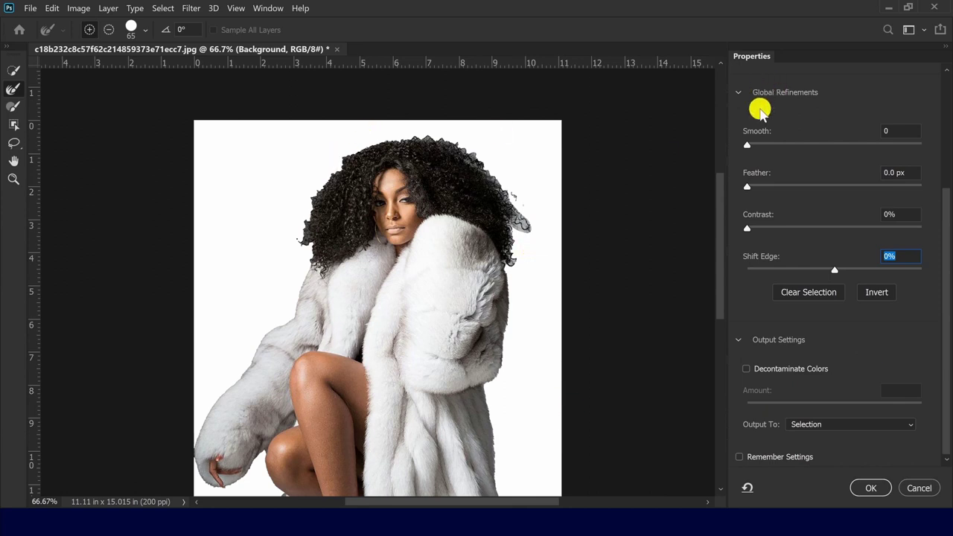
left_click_drag(525, 300, 521, 320)
key("ctrl+r")
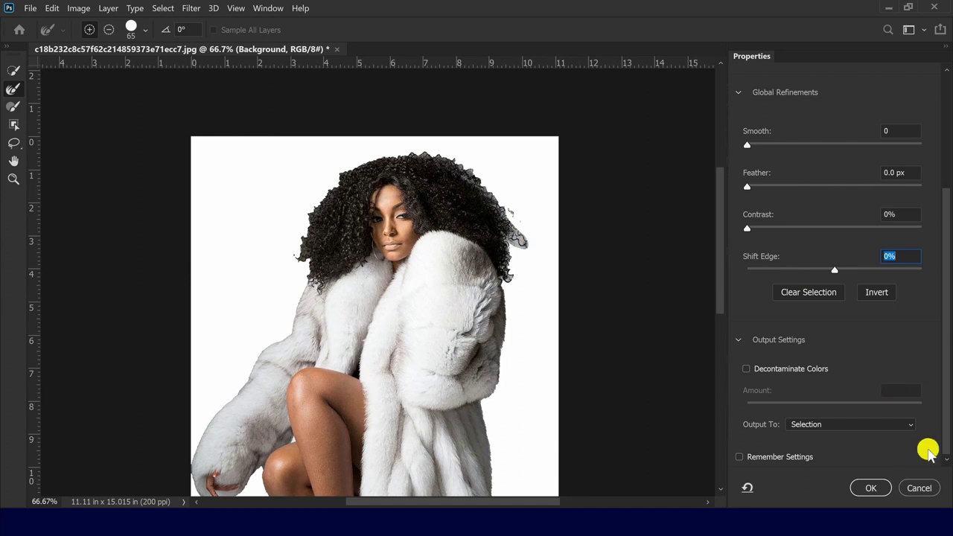
Step: Zoom in on the hair and face, then set the zoom field to 180%
key("ctrl+plus")
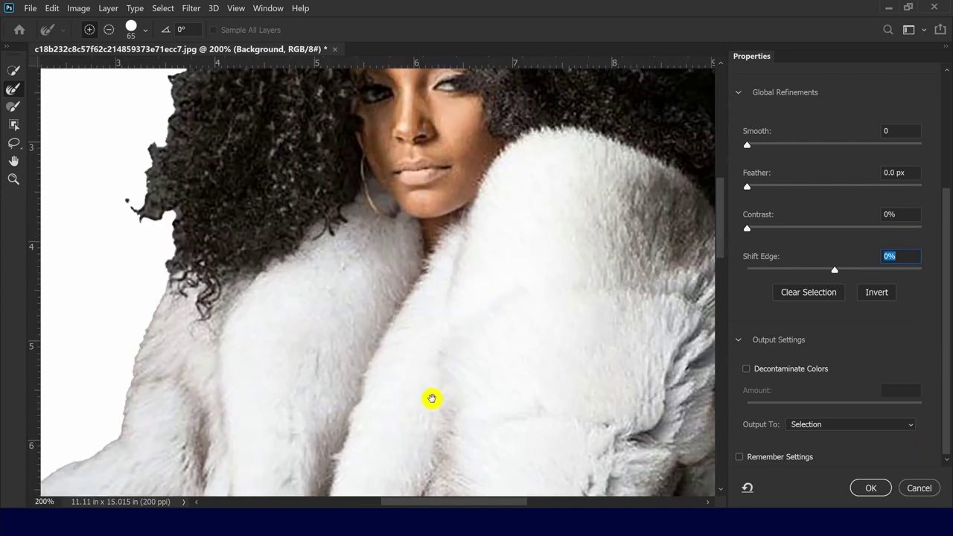
left_click_drag(432, 399, 382, 531)
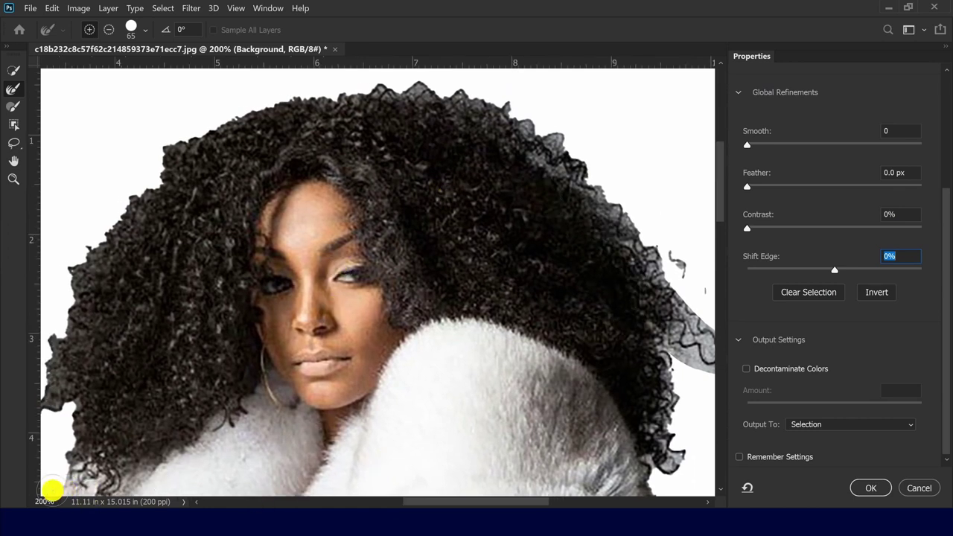
left_click(58, 503)
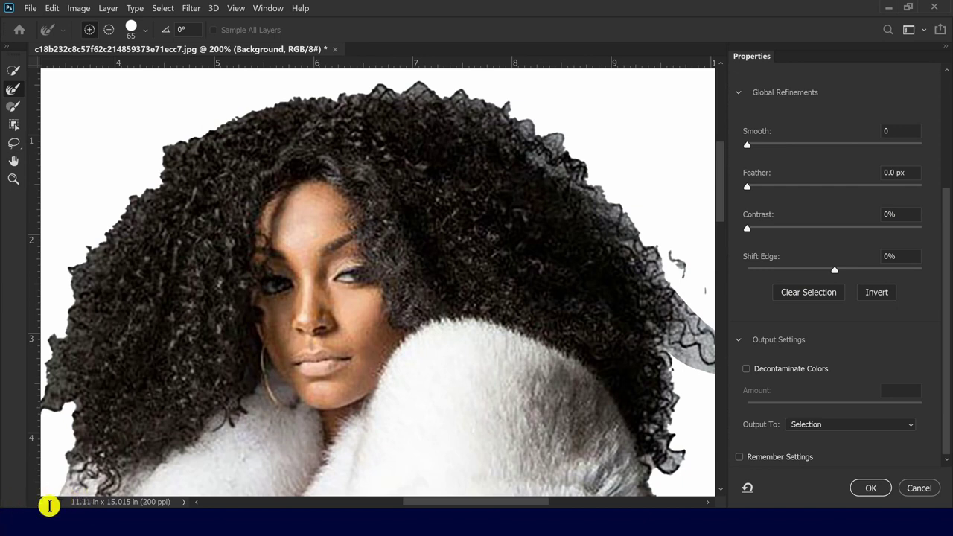
key("Return")
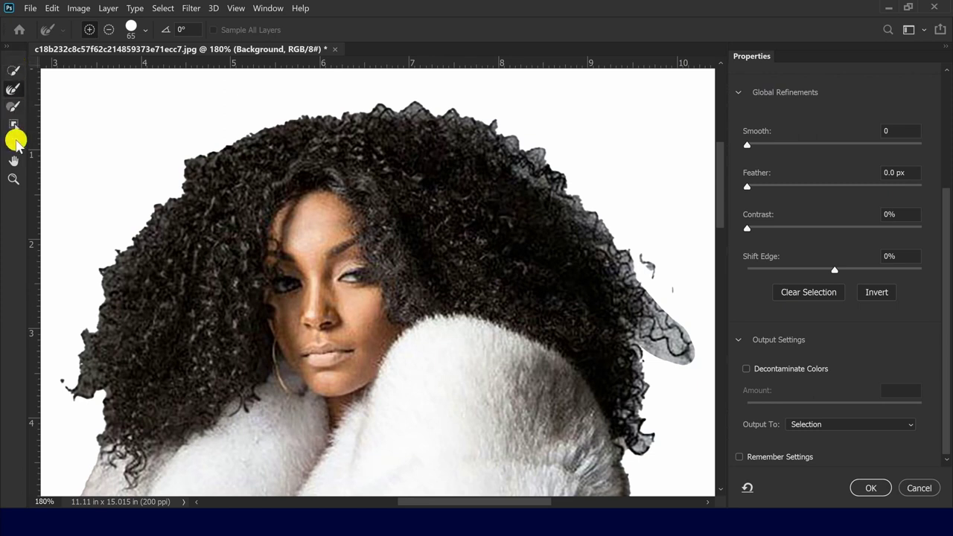
Step: Choose the Refine Edge Brush and set its size to 60 px
left_click(12, 89)
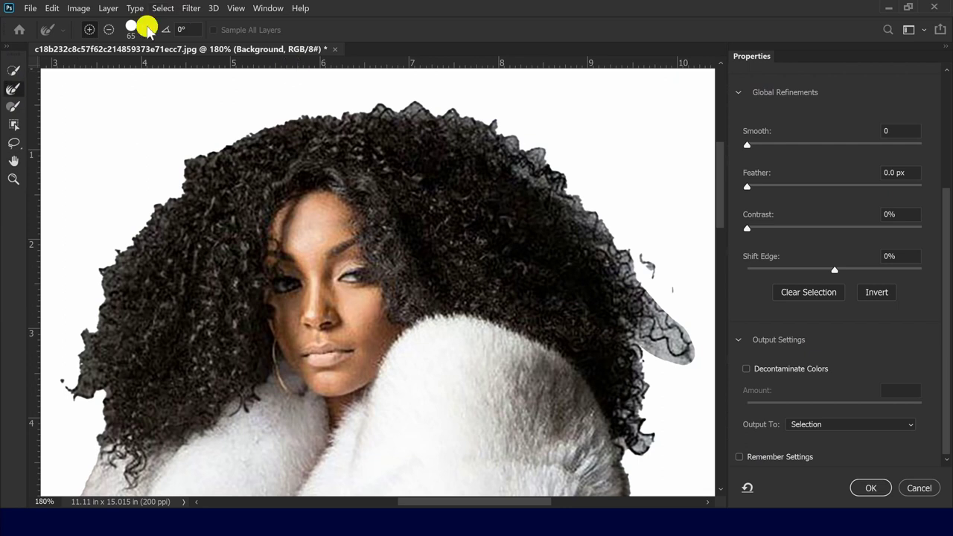
left_click(141, 30)
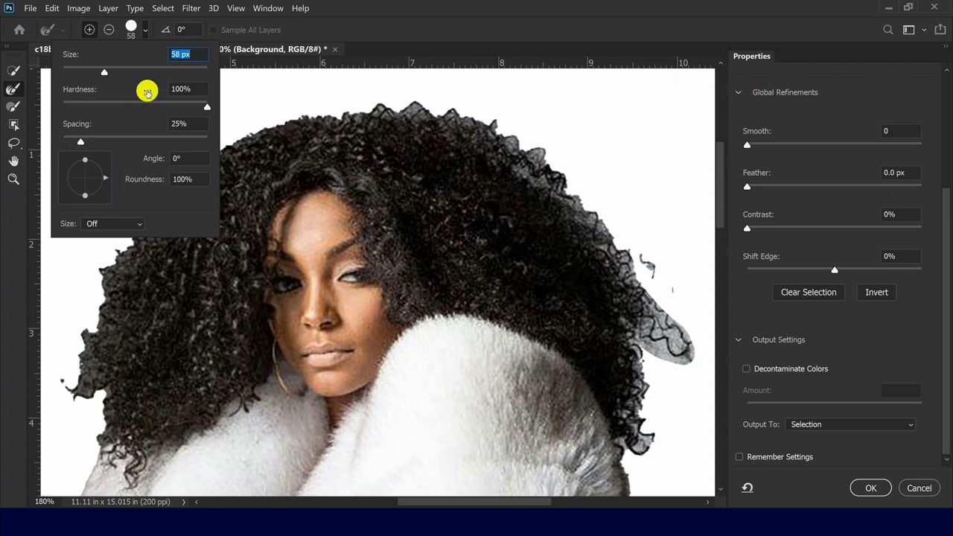
left_click_drag(100, 69, 97, 72)
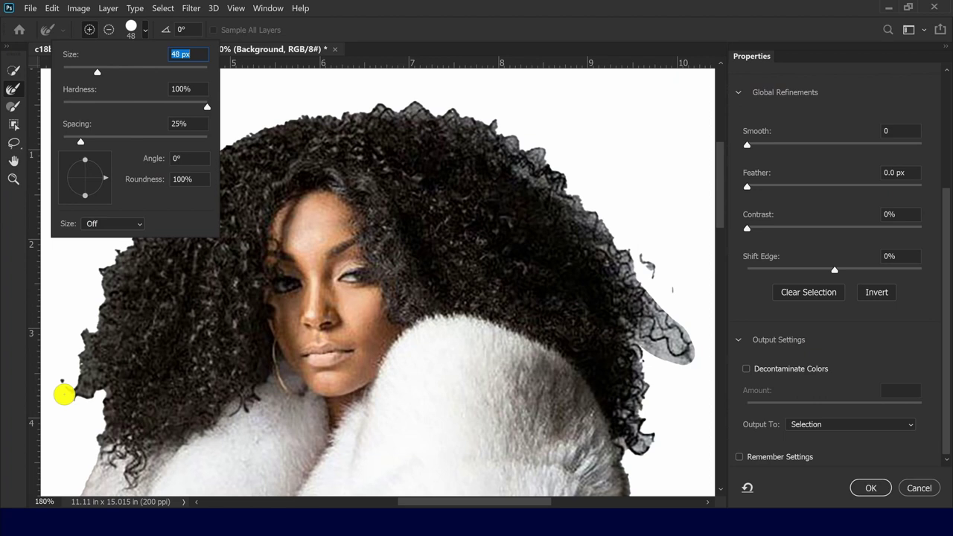
left_click_drag(97, 71, 112, 70)
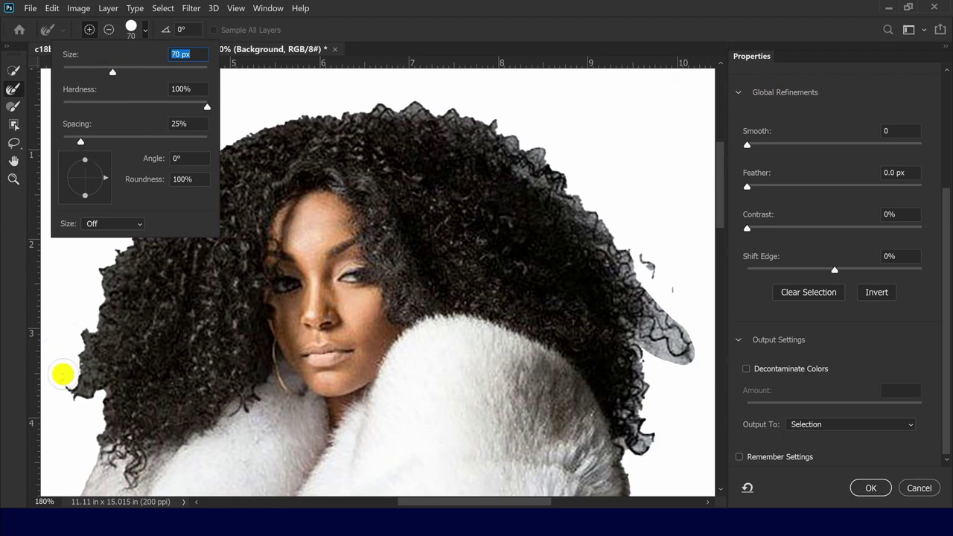
left_click(105, 71)
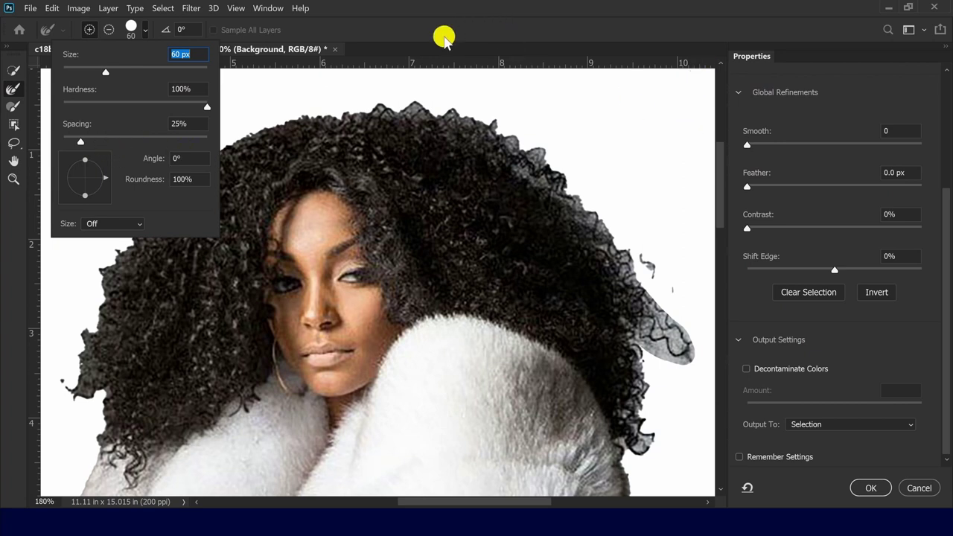
Step: Refine the lower-left and top hair edges with the Refine Edge Brush to remove the grey patch
left_click(506, 28)
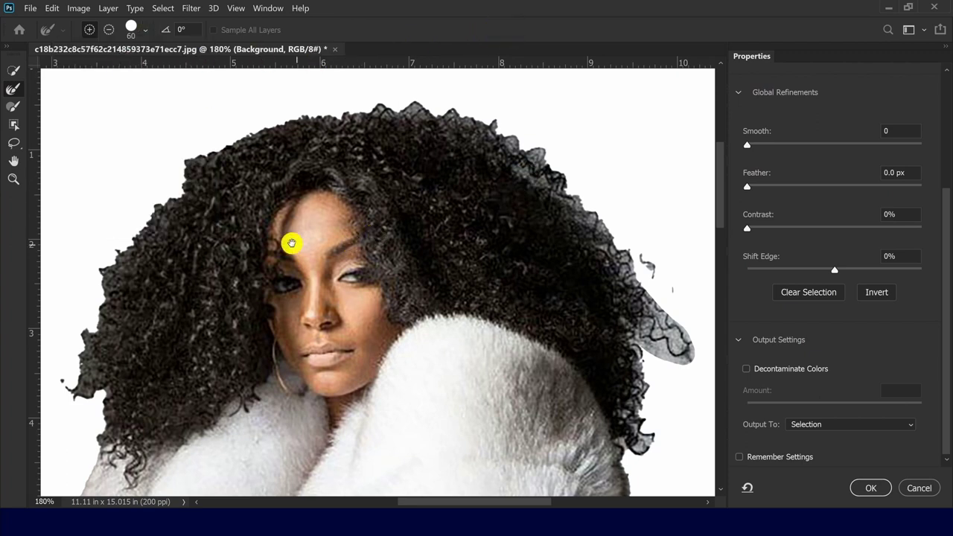
left_click_drag(292, 245, 476, 184)
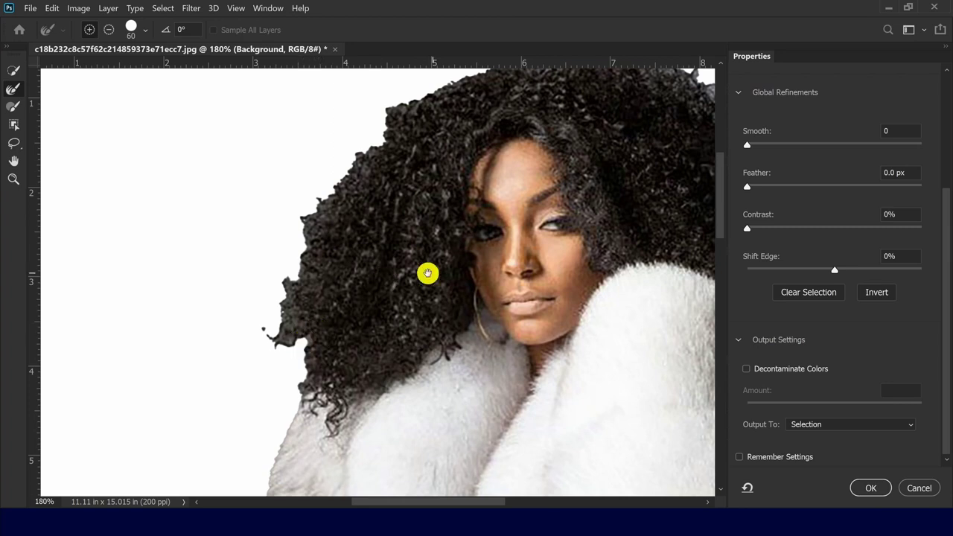
left_click_drag(427, 273, 226, 298)
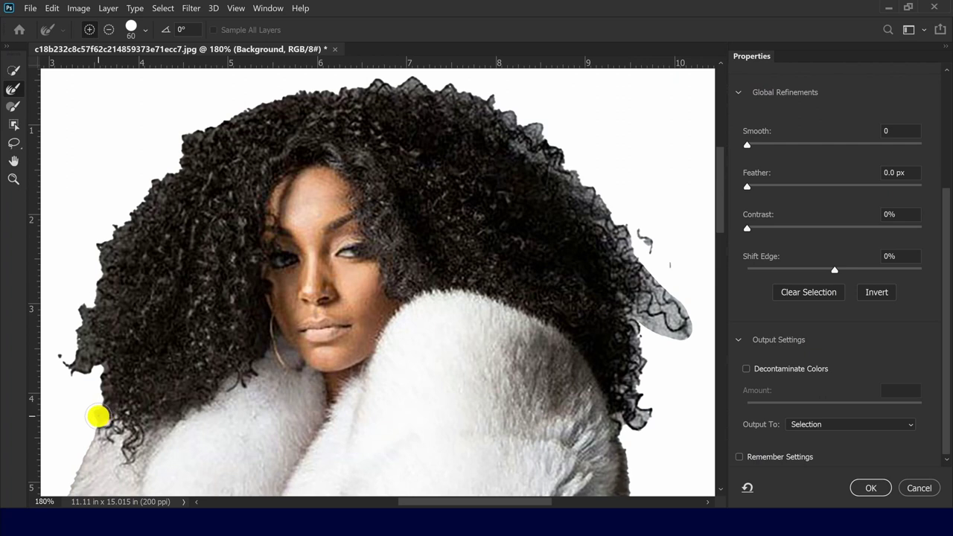
mouse_move(97, 417)
left_mouse_down()
mouse_move(101, 371)
mouse_move(61, 355)
mouse_move(81, 340)
mouse_move(102, 245)
mouse_move(161, 177)
left_mouse_up()
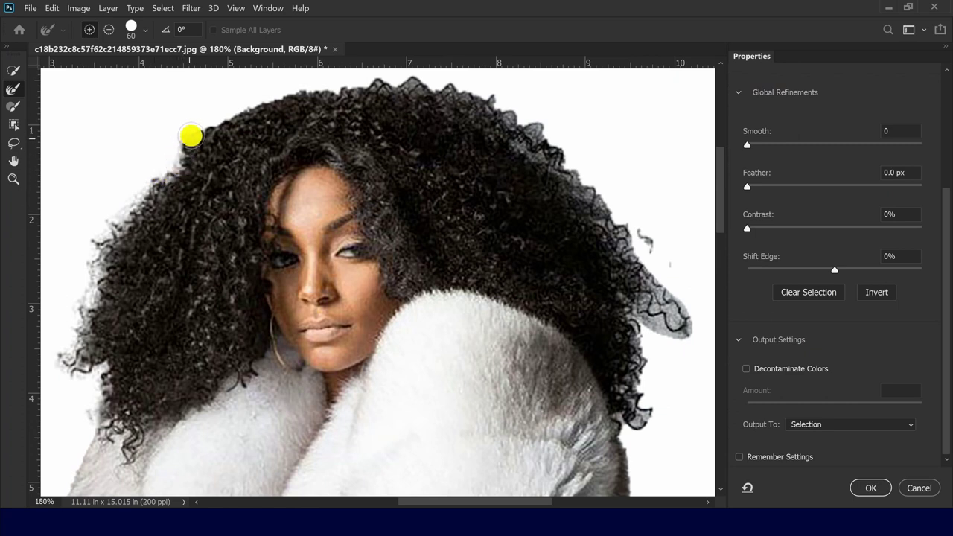
mouse_move(190, 135)
left_mouse_down()
mouse_move(269, 132)
mouse_move(282, 103)
mouse_move(362, 79)
mouse_move(466, 94)
mouse_move(529, 127)
mouse_move(536, 138)
mouse_move(520, 150)
mouse_move(575, 174)
mouse_move(610, 220)
mouse_move(673, 269)
mouse_move(645, 277)
mouse_move(676, 299)
mouse_move(690, 325)
mouse_move(698, 317)
mouse_move(696, 327)
mouse_move(670, 332)
mouse_move(624, 305)
mouse_move(633, 362)
mouse_move(623, 394)
mouse_move(648, 415)
left_mouse_up()
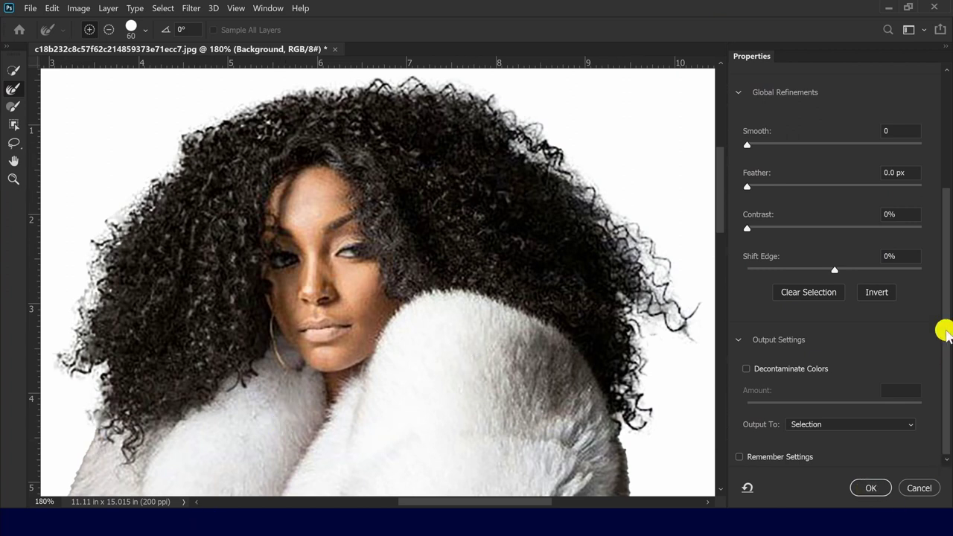
Step: Switch the view mode to On Black and brush away the light fringe on the right-side curls
left_click_drag(944, 331, 946, 186)
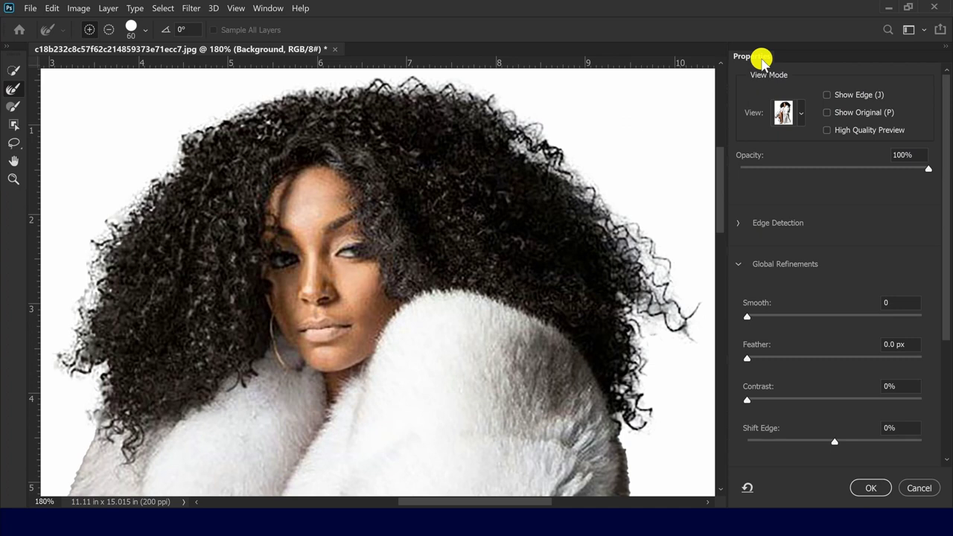
left_click(802, 114)
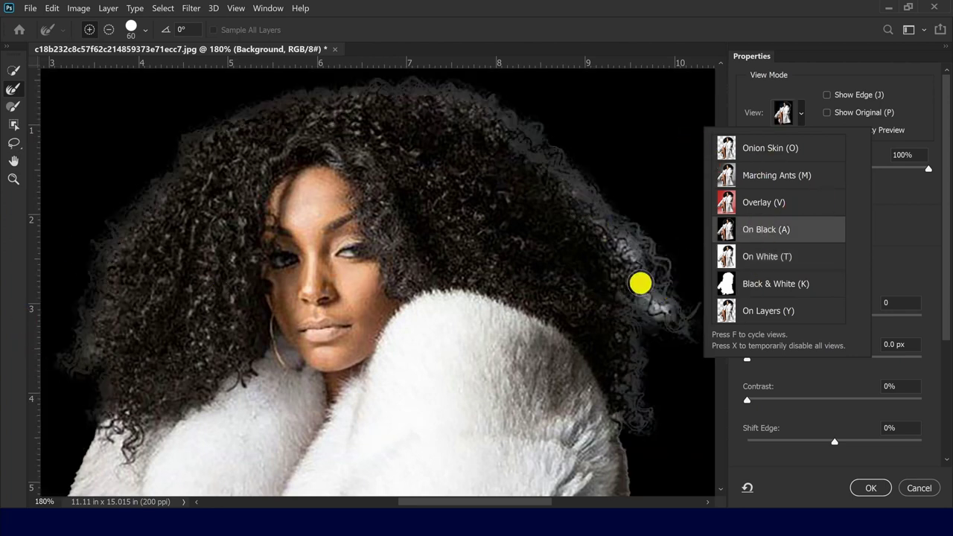
left_click(765, 6)
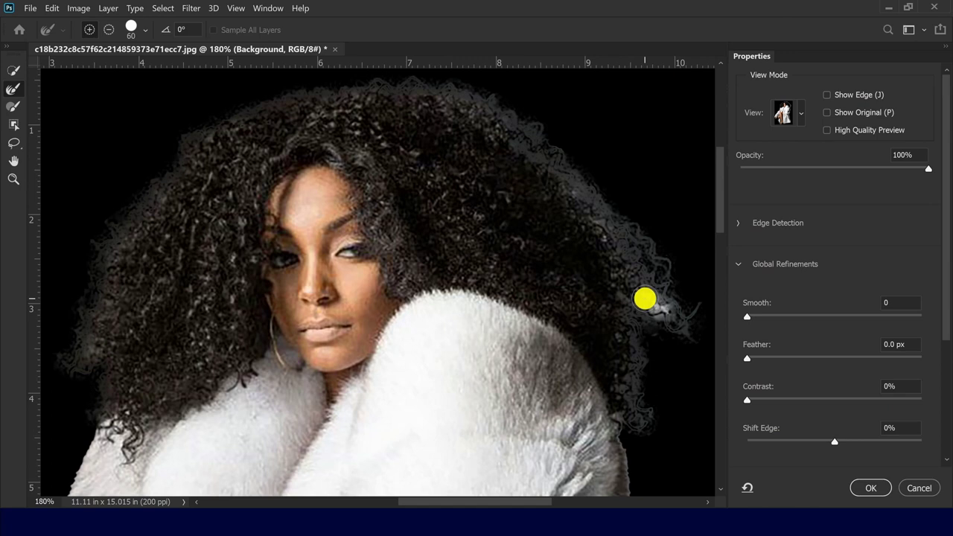
left_click_drag(645, 299, 670, 320)
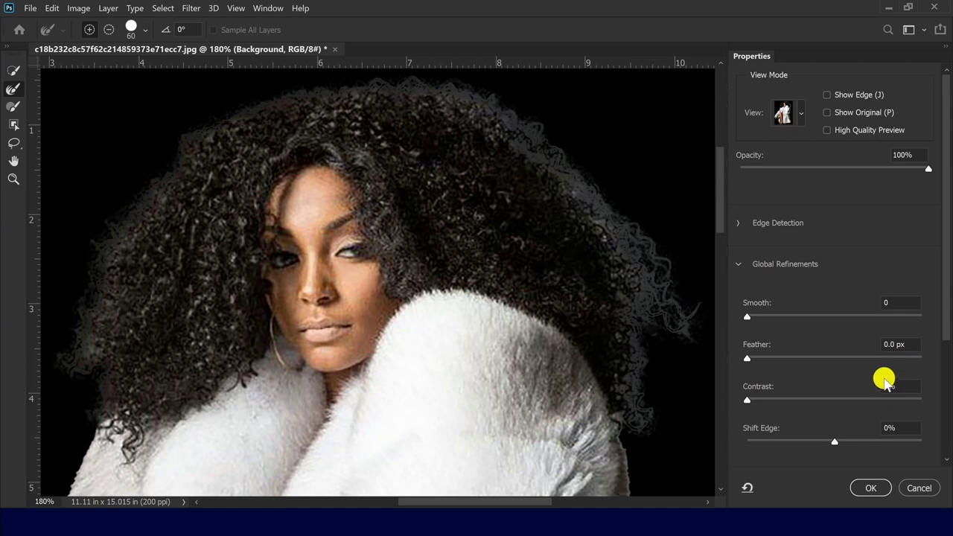
Step: Review the Smooth 18 edge around the knee, face and coat's right edge against black
scroll(502, 288, "down", 5)
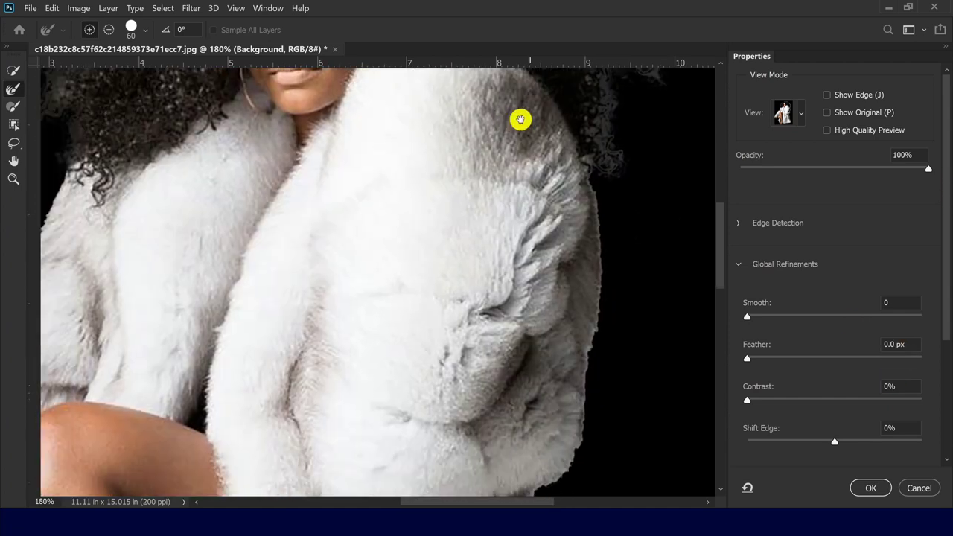
scroll(496, 387, "down", 6)
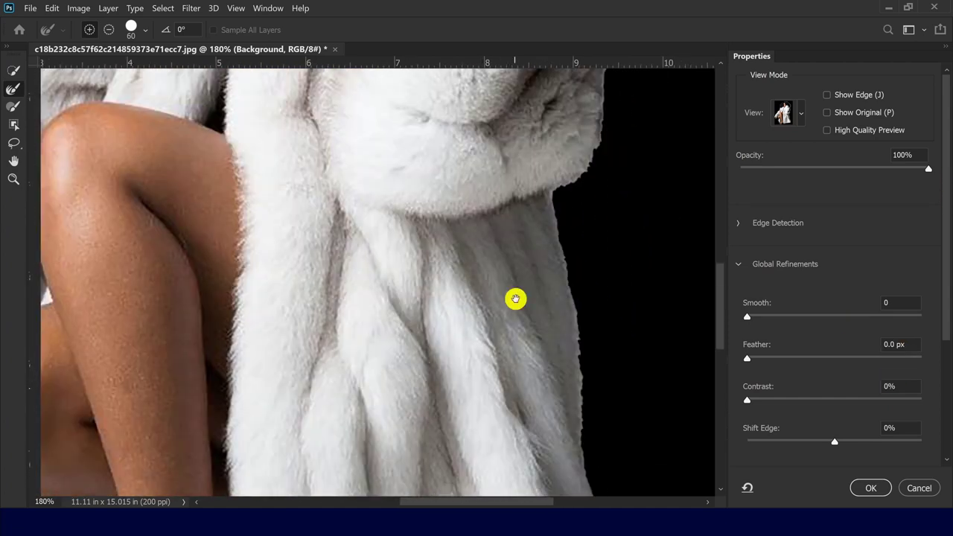
scroll(572, 251, "down", 5)
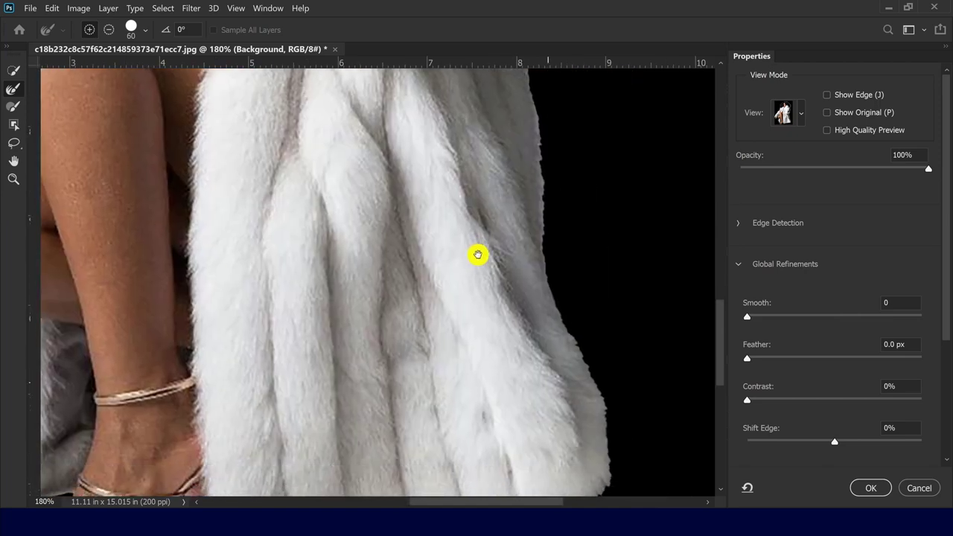
scroll(580, 233, "up", 4)
scroll(579, 234, "left", 3)
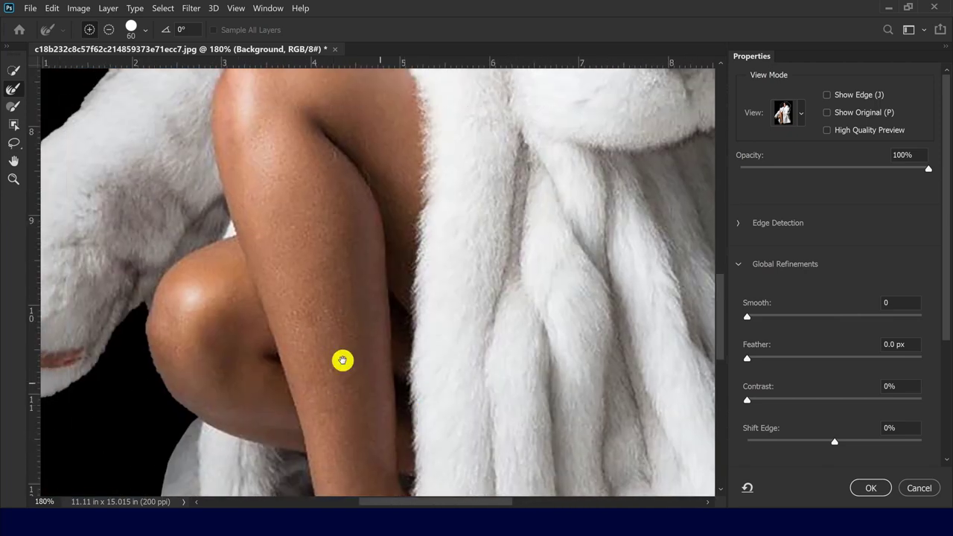
left_click_drag(365, 211, 409, 424)
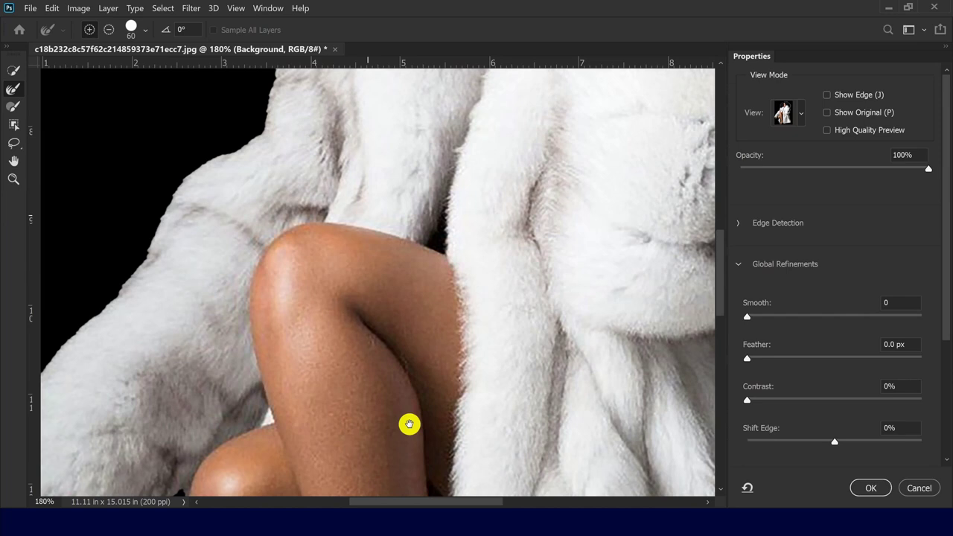
left_click_drag(424, 298, 359, 457)
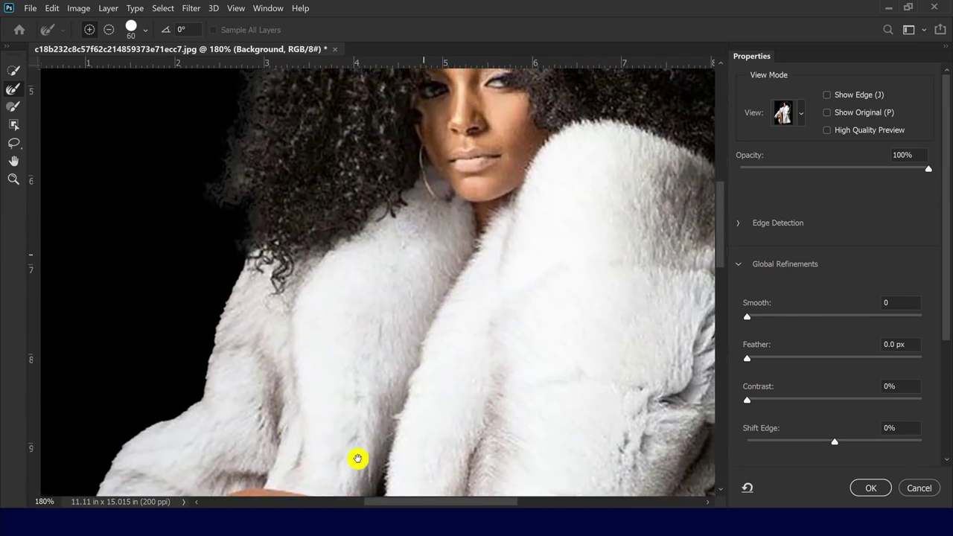
left_click_drag(297, 441, 153, 207)
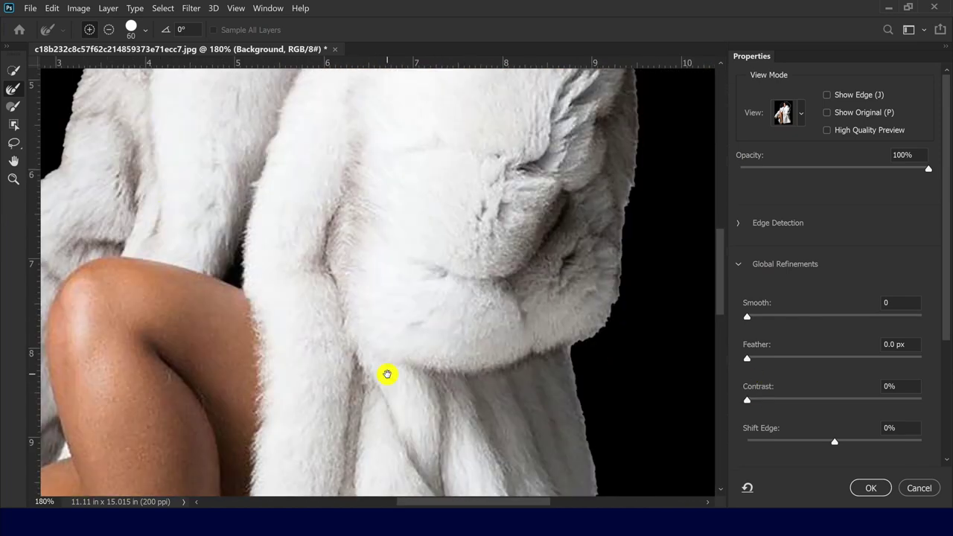
left_click_drag(431, 441, 345, 305)
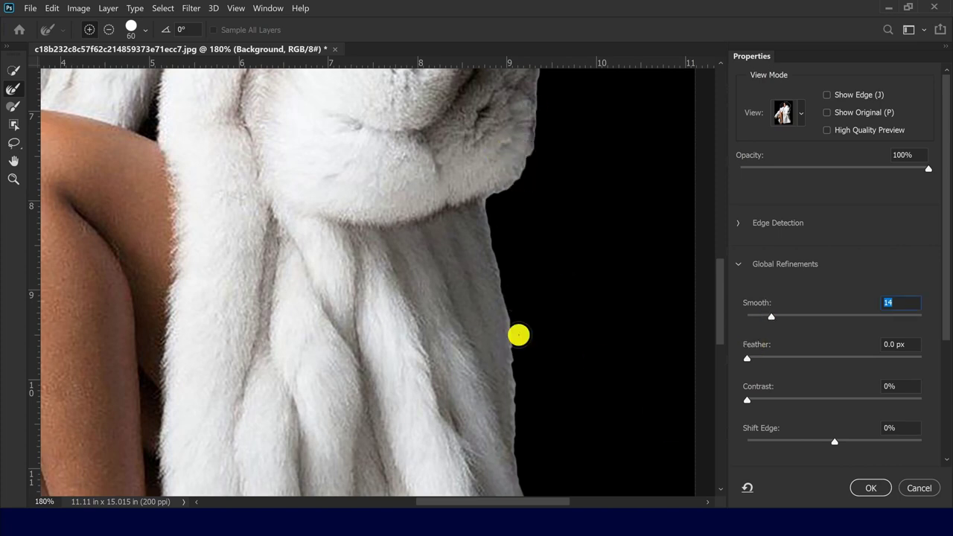
left_click_drag(312, 387, 566, 377)
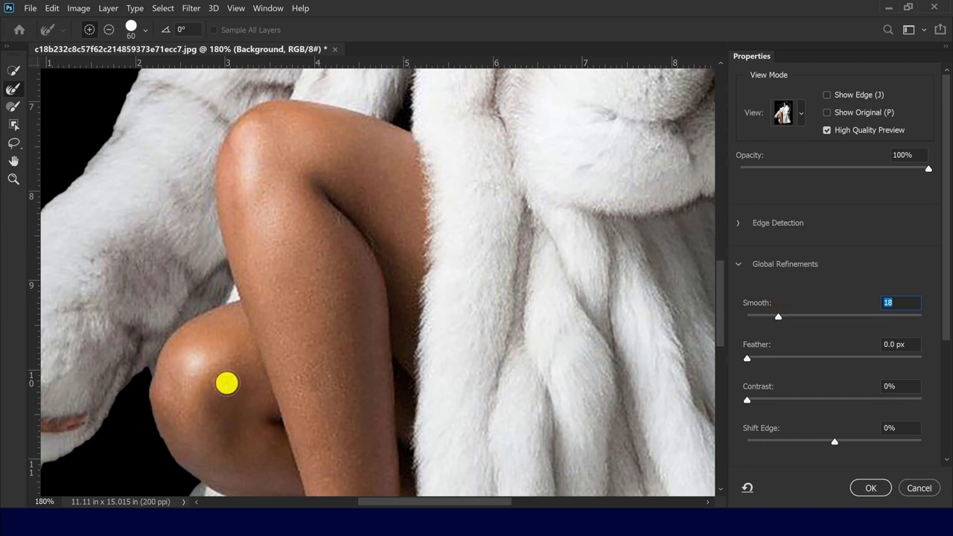
Step: Check the cutout edges on the leg, face, right shoulder, ankle straps, shoe and fur collar
left_click_drag(360, 368, 157, 200)
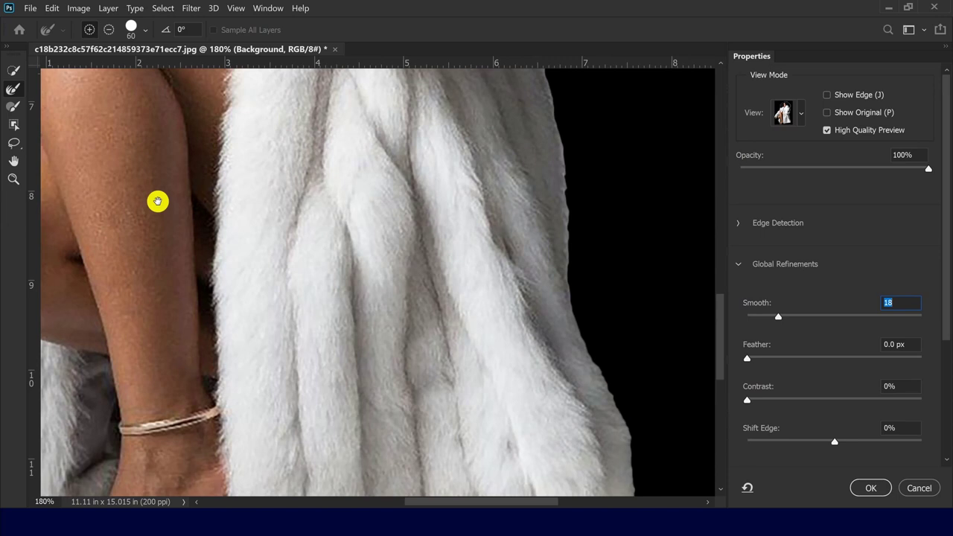
left_click_drag(538, 186, 530, 355)
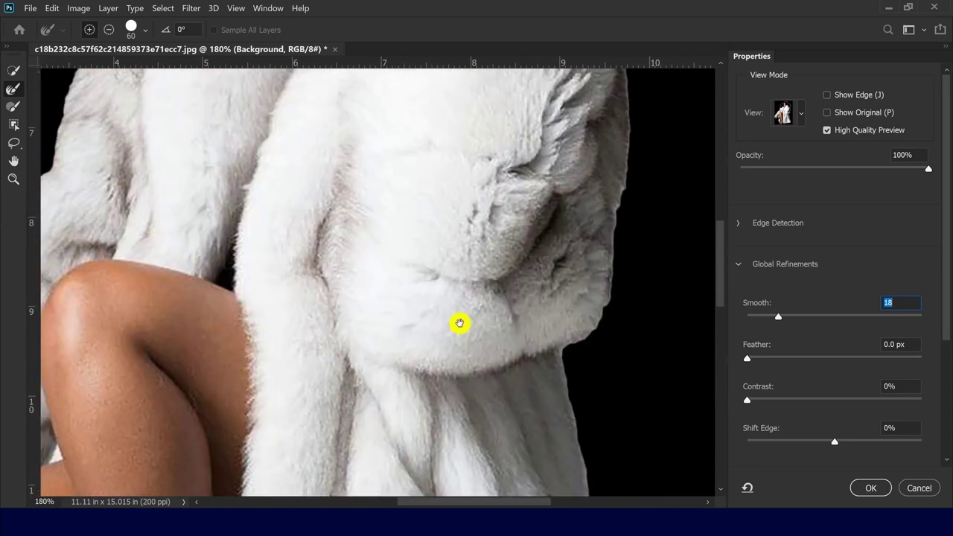
left_click_drag(459, 323, 469, 372)
left_click_drag(634, 143, 617, 283)
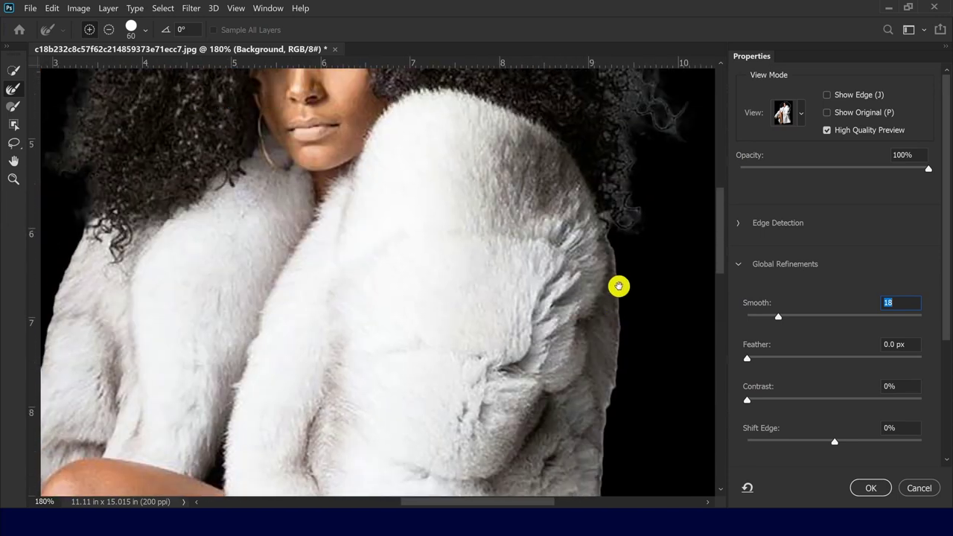
left_click_drag(215, 253, 453, 222)
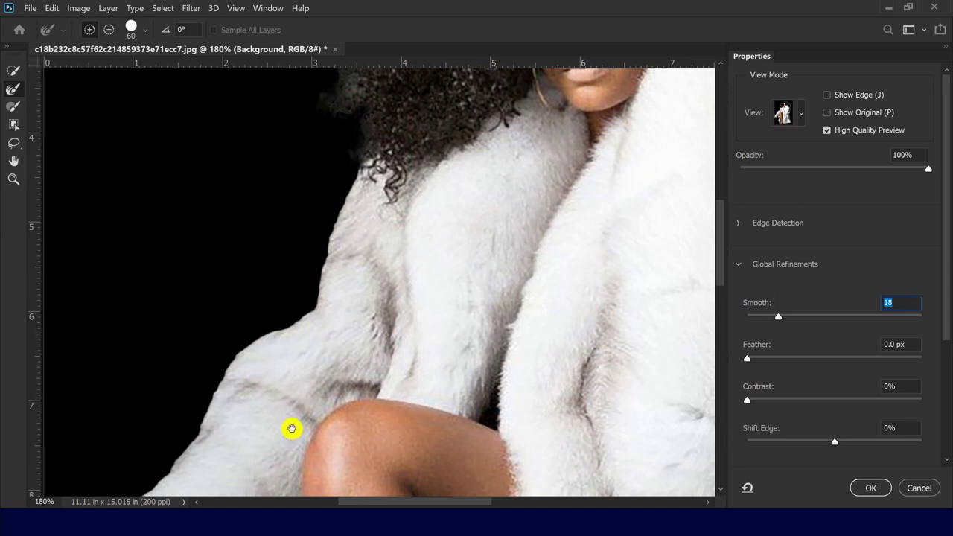
left_click_drag(292, 429, 382, 247)
left_click_drag(251, 381, 180, 387)
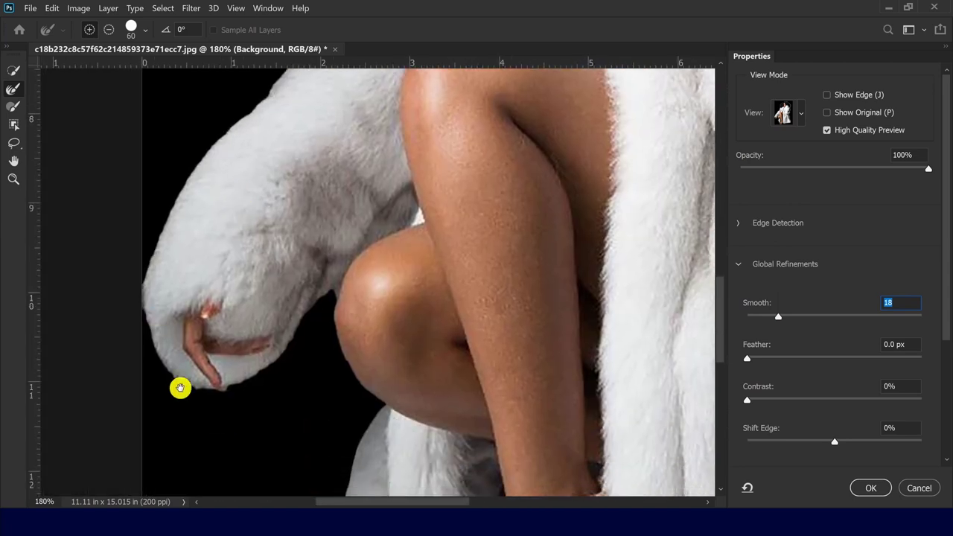
left_click_drag(455, 413, 257, 320)
left_click_drag(479, 241, 281, 405)
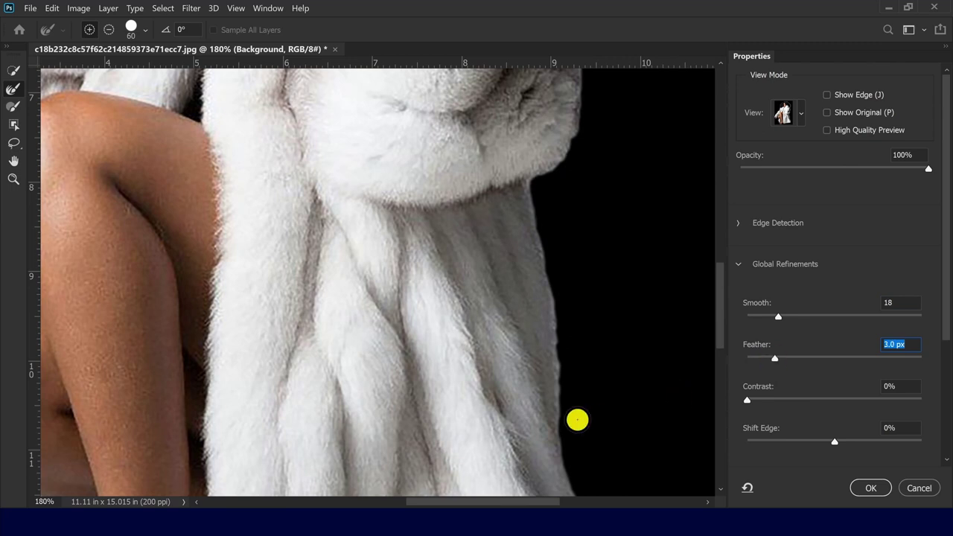
Step: Set Contrast to 10% and Shift Edge to -10%, checking the leg and sandal edges
mouse_move(517, 166)
left_mouse_down()
mouse_move(497, 380)
mouse_move(519, 151)
left_mouse_up()
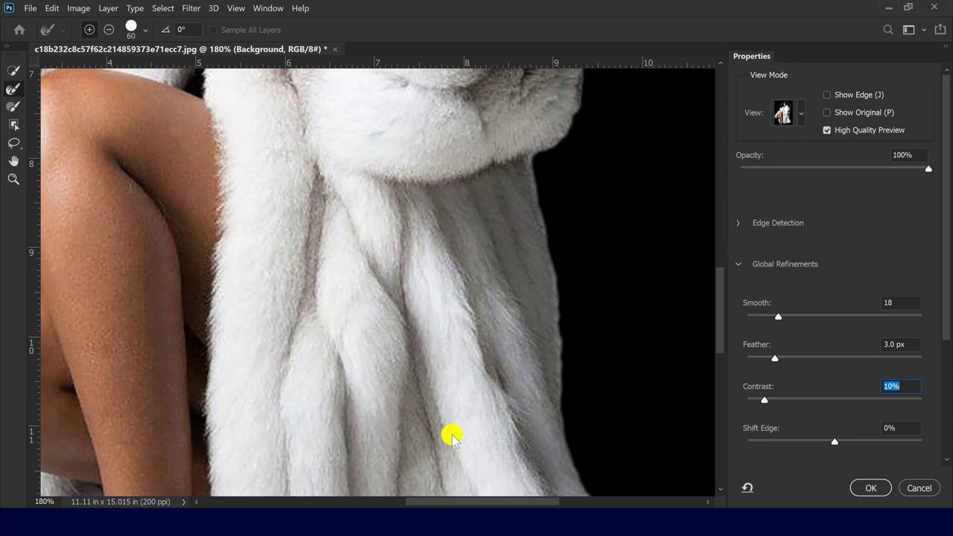
left_click_drag(323, 394, 543, 198)
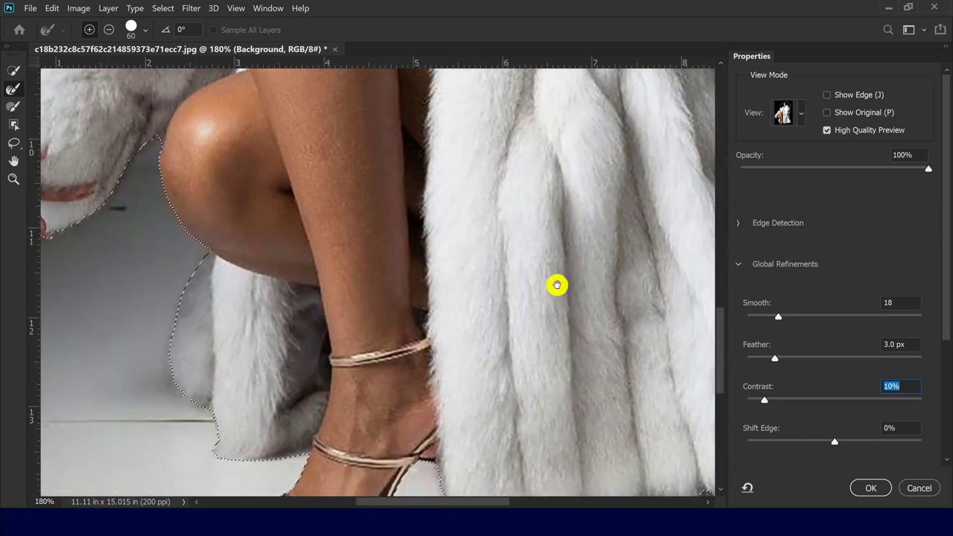
left_click_drag(395, 388, 372, 254)
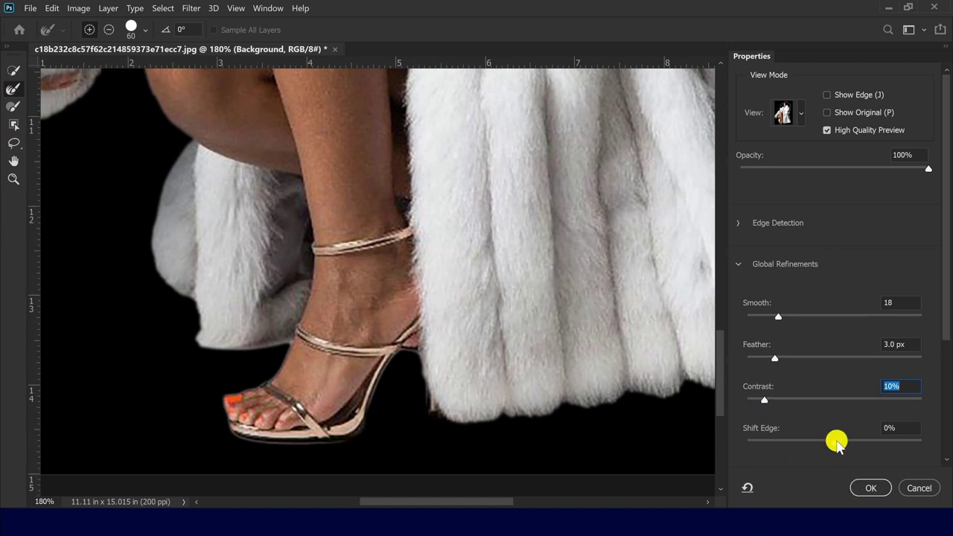
scroll(439, 312, "up", 15)
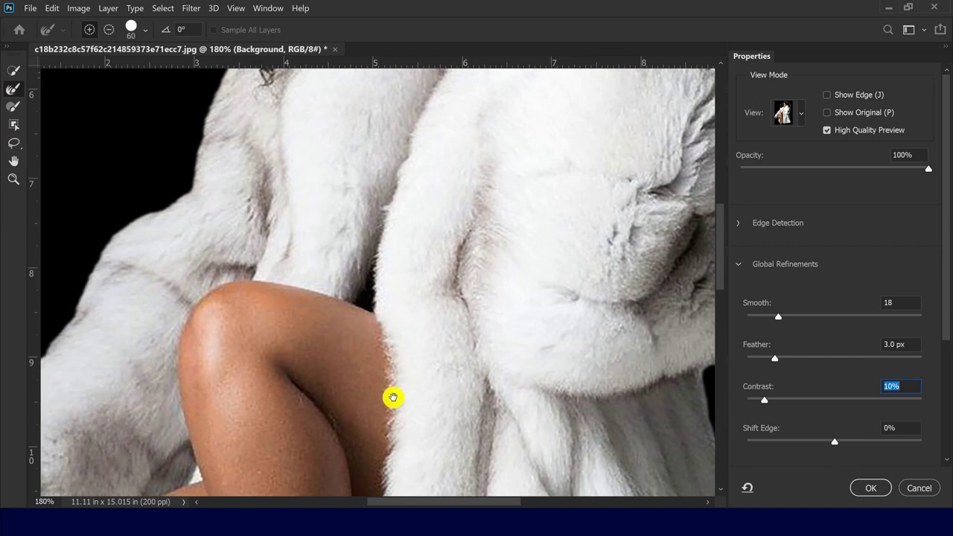
scroll(357, 357, "up", 6)
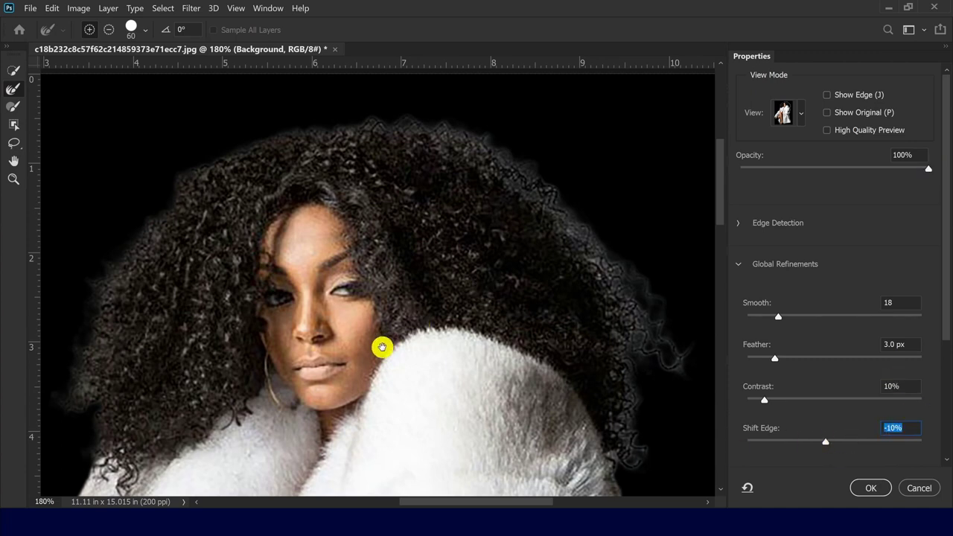
left_click_drag(409, 379, 607, 176)
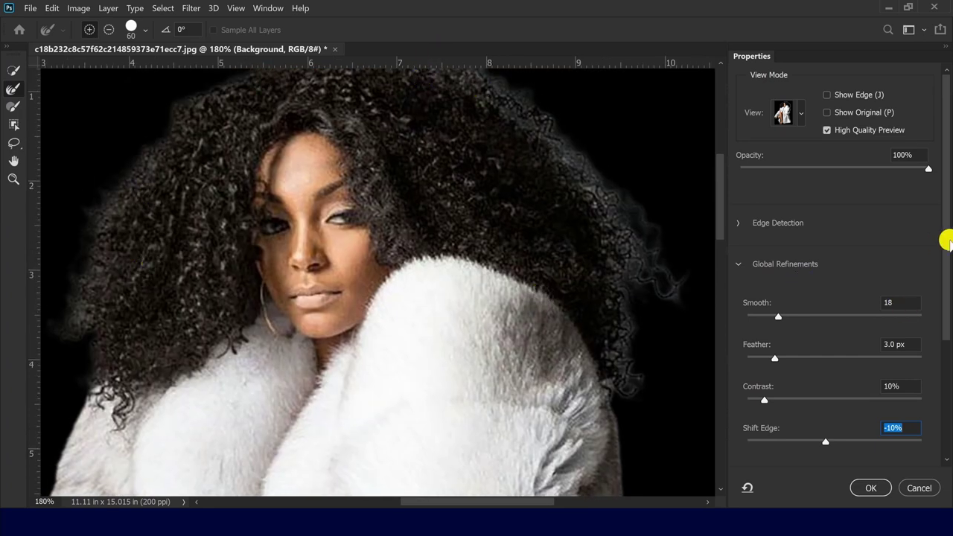
left_click_drag(944, 237, 944, 384)
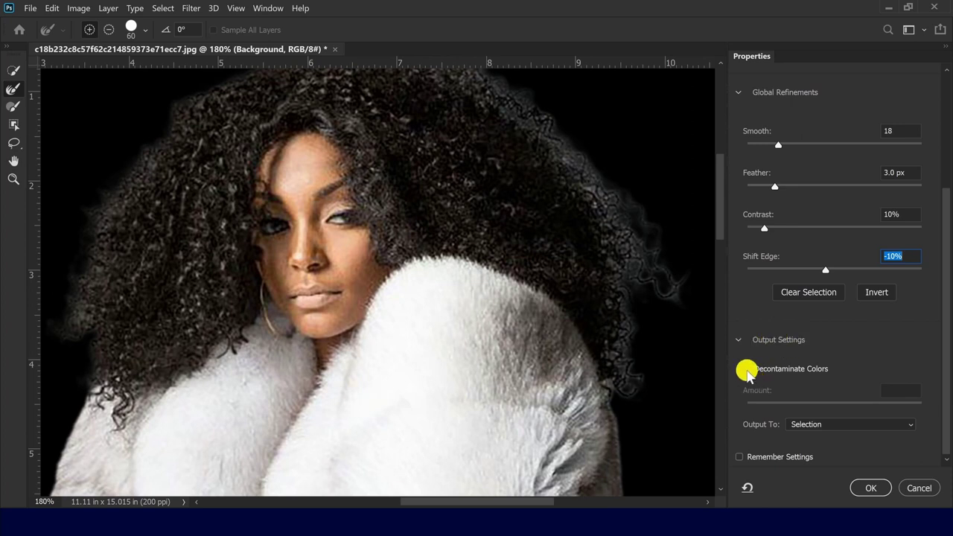
Step: Enable Decontaminate Colors, inspect the hair and fur edges, and output as a new layer with mask
left_click(747, 370)
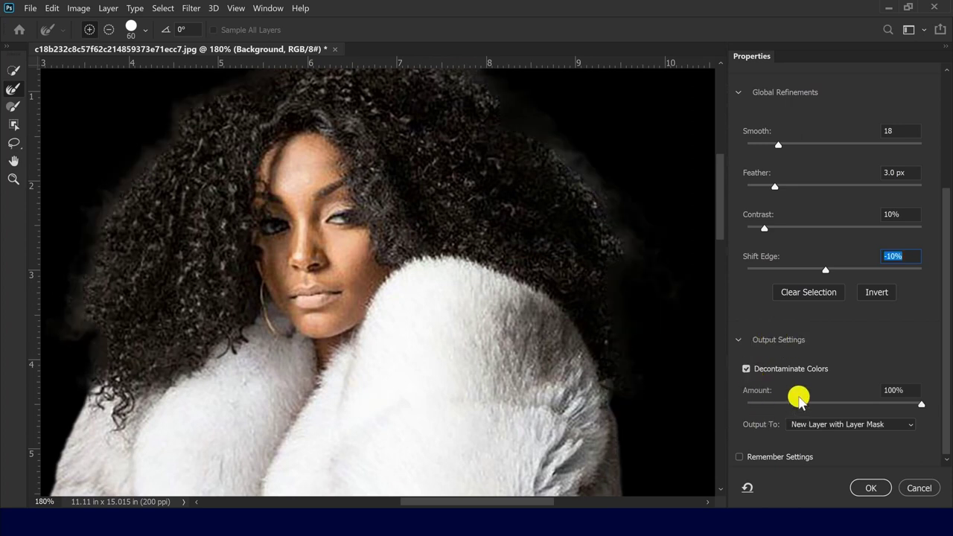
left_click_drag(264, 191, 281, 288)
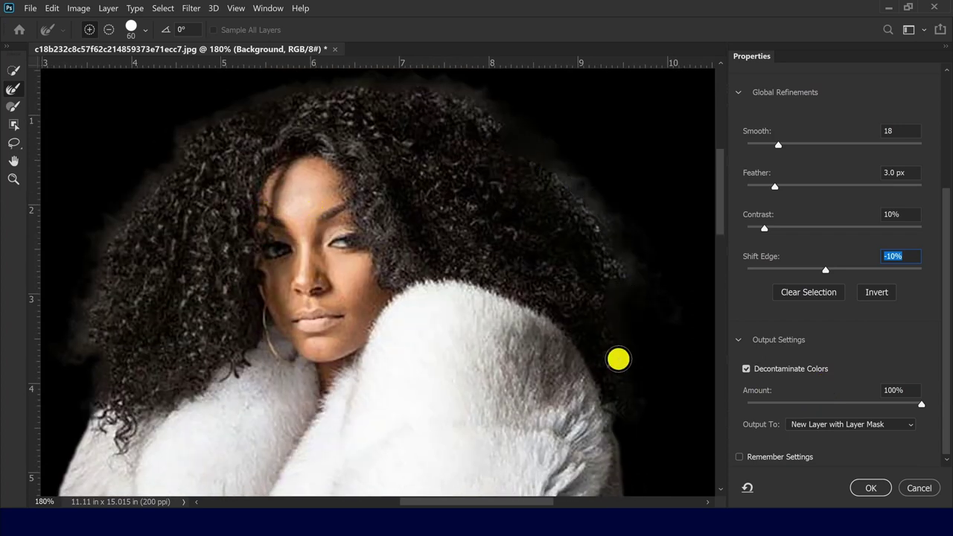
left_click_drag(491, 373, 510, 277)
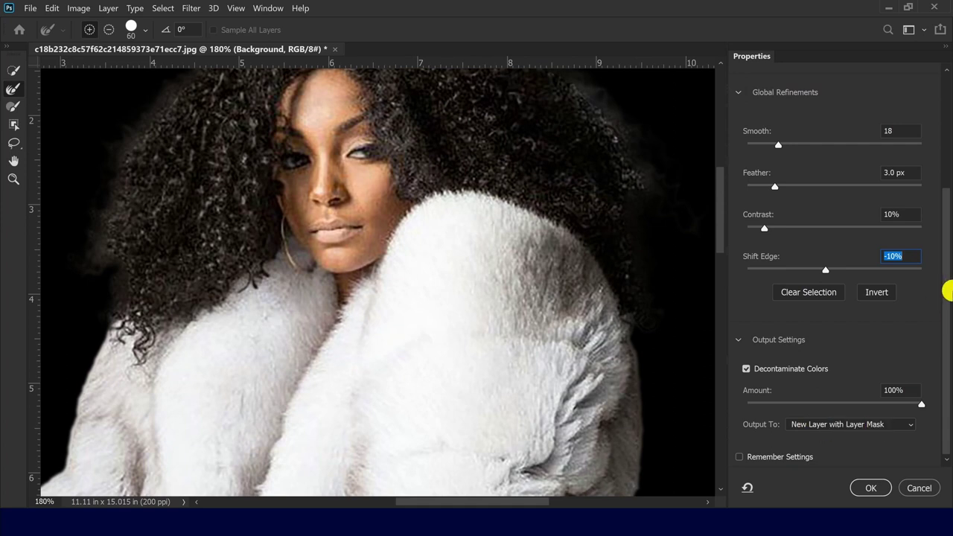
left_click_drag(453, 266, 453, 47)
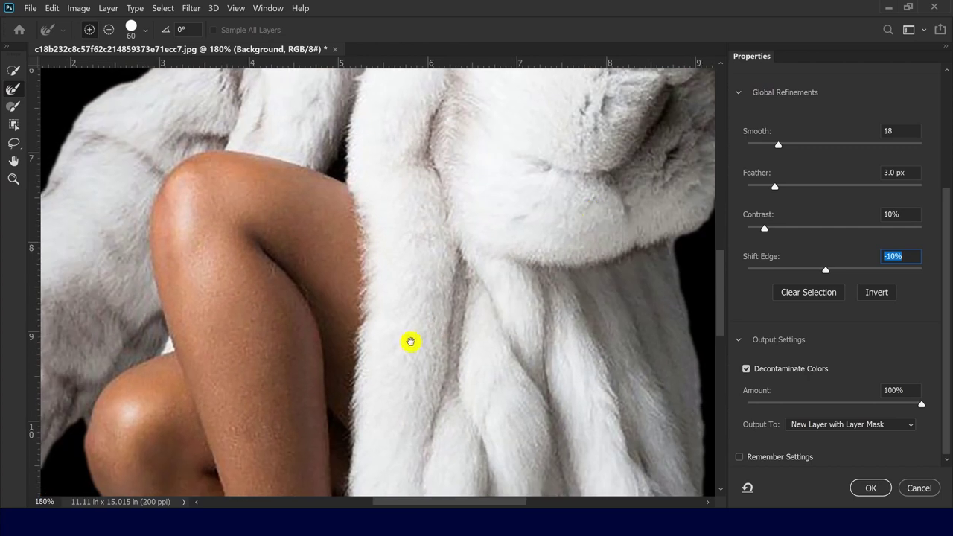
left_click_drag(410, 340, 373, 406)
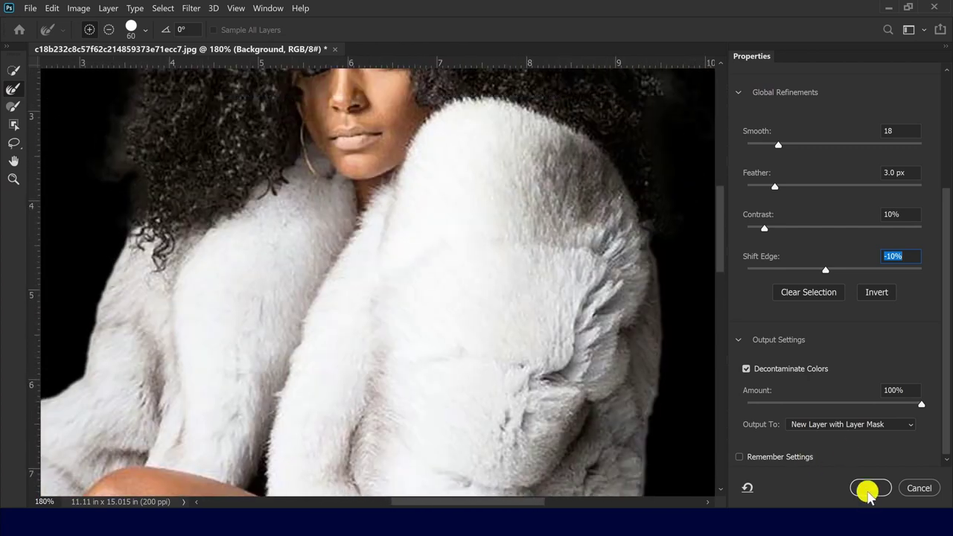
left_click(869, 487)
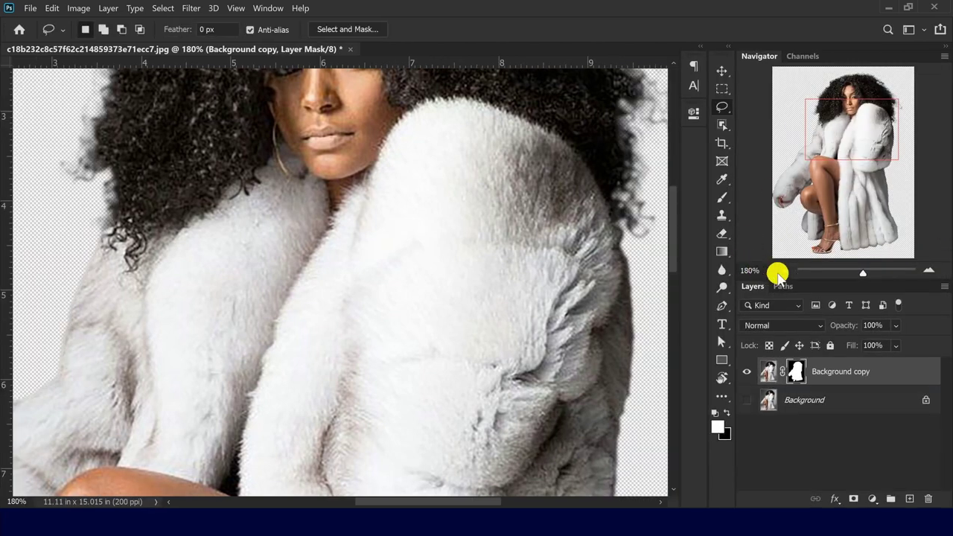
left_click(784, 271)
left_click(784, 271)
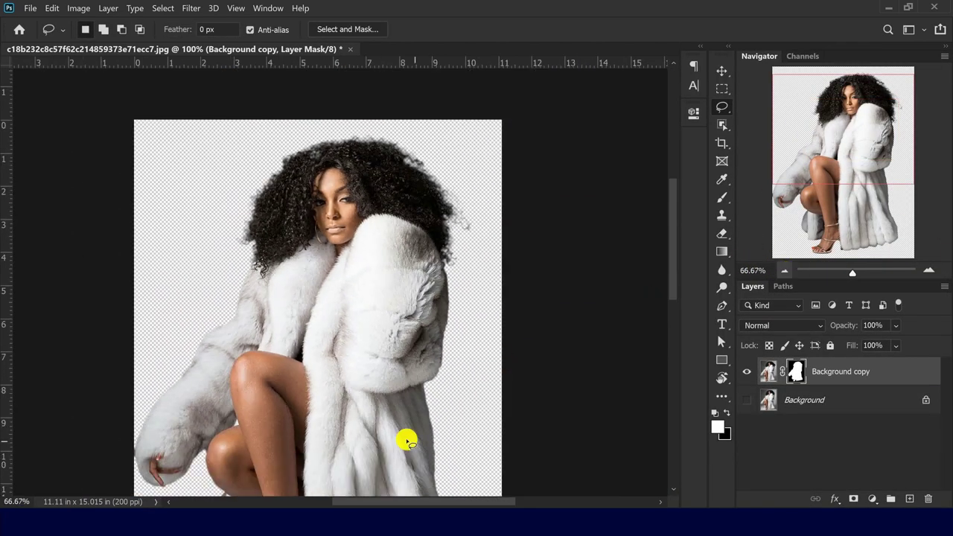
key("ctrl+1")
left_click_drag(335, 409, 366, 447)
key("ctrl+r")
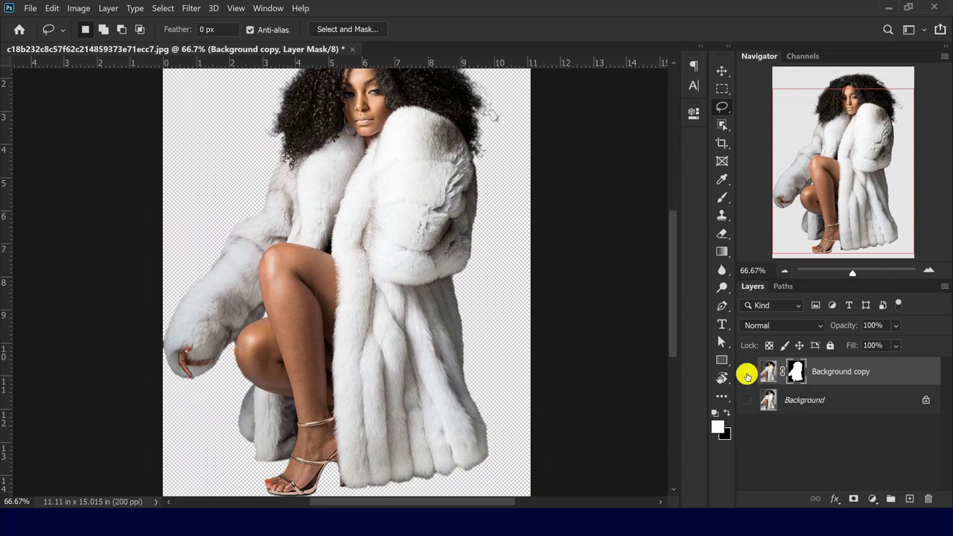
left_click(747, 371)
left_click(746, 400)
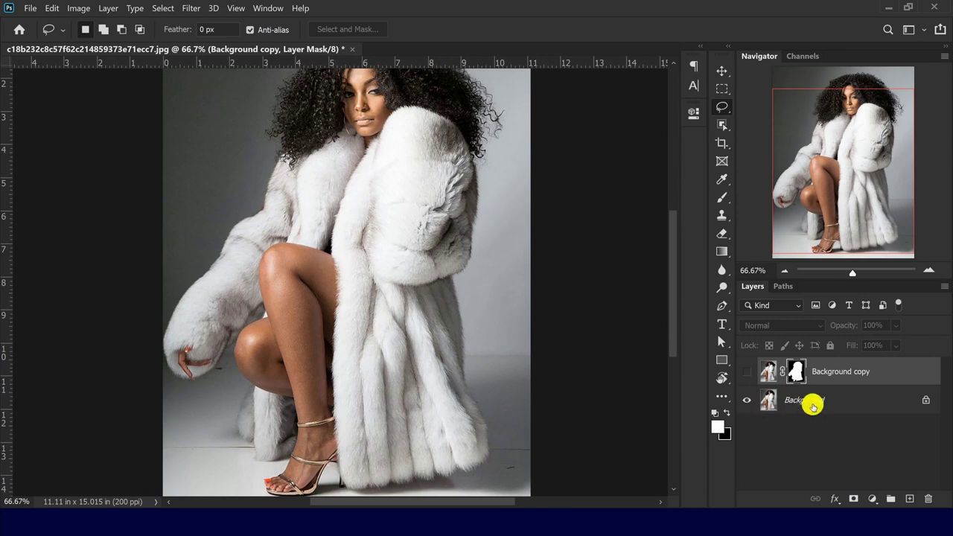
left_click(747, 372)
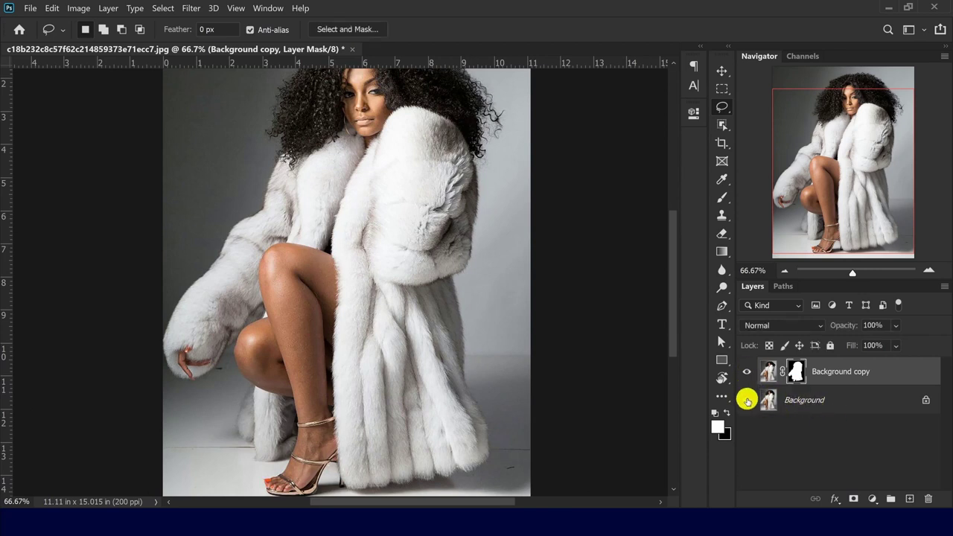
left_click(747, 400)
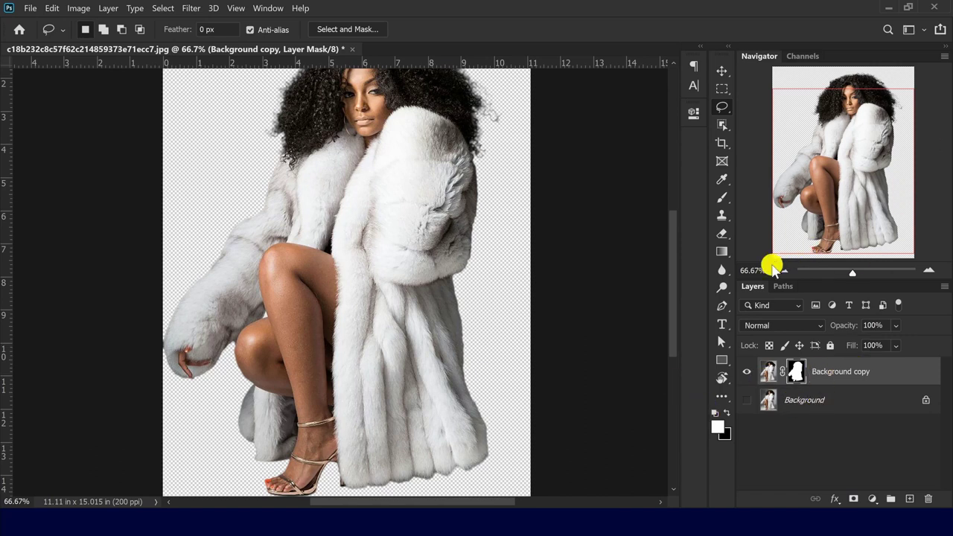
left_click(786, 272)
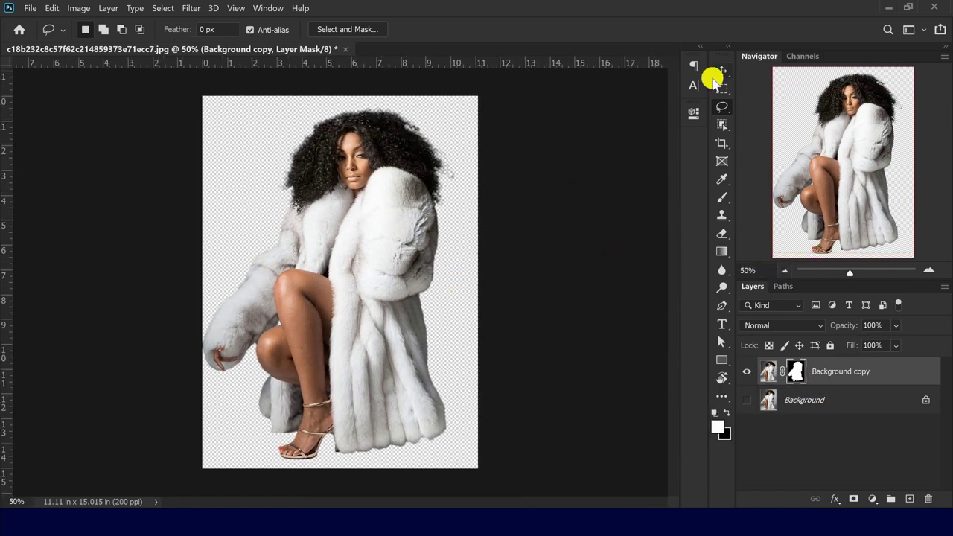
left_click(721, 69)
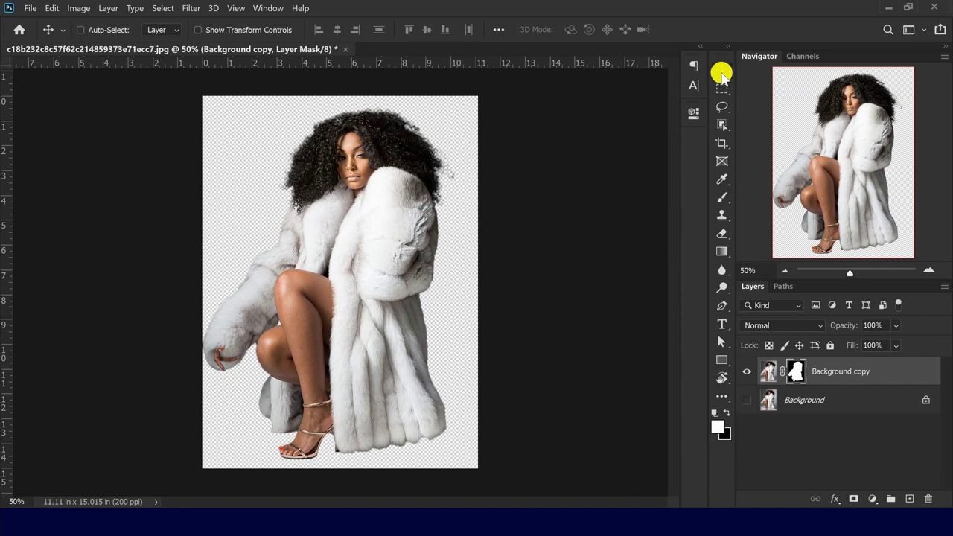
left_click_drag(315, 223, 379, 230)
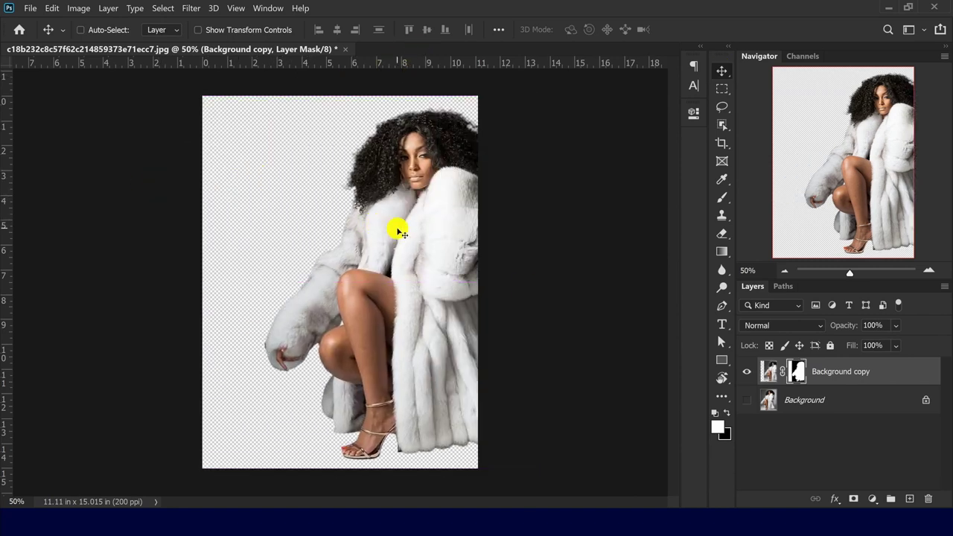
key("ctrl+z")
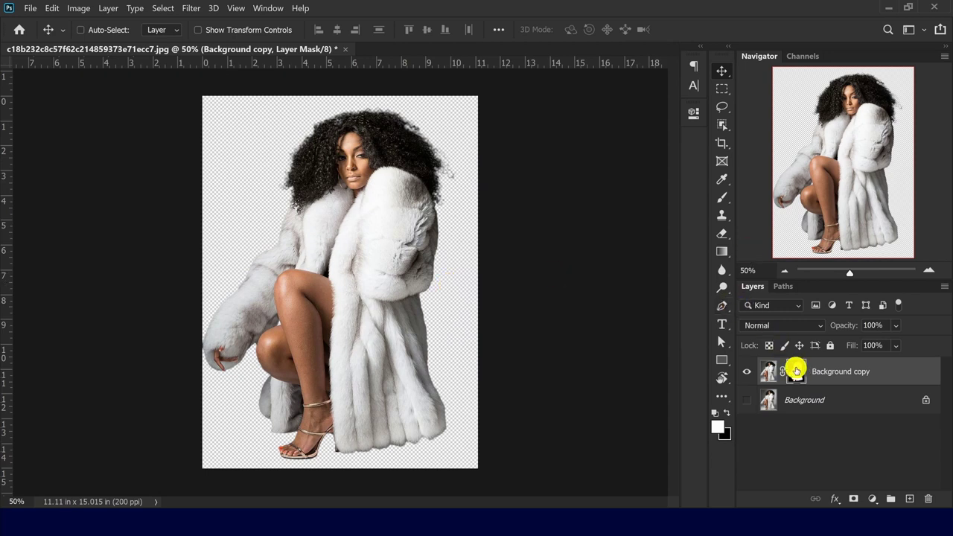
key("ctrl")
Step: Load the layer mask as a selection and check it at 100% and 50% zoom
left_click(794, 371, "ctrl")
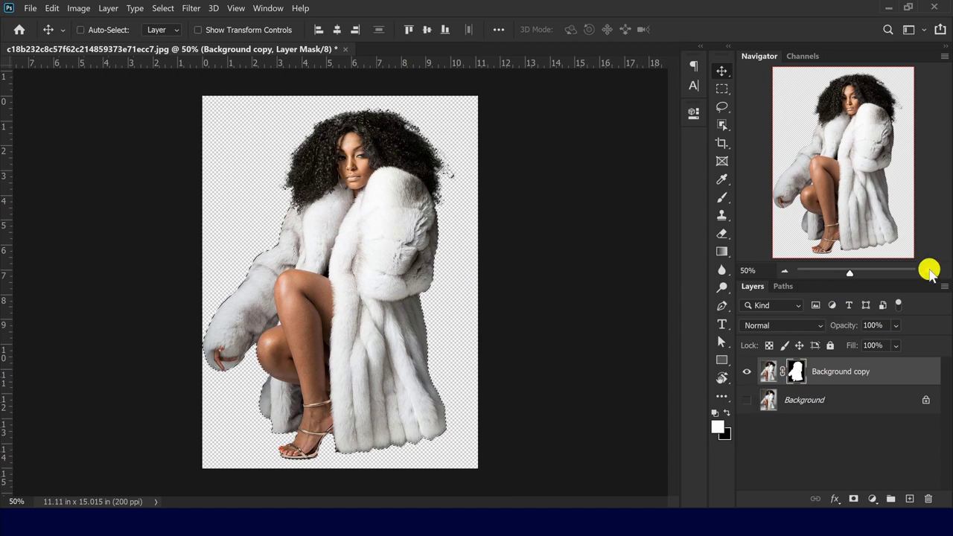
left_click(929, 271)
left_click(929, 270)
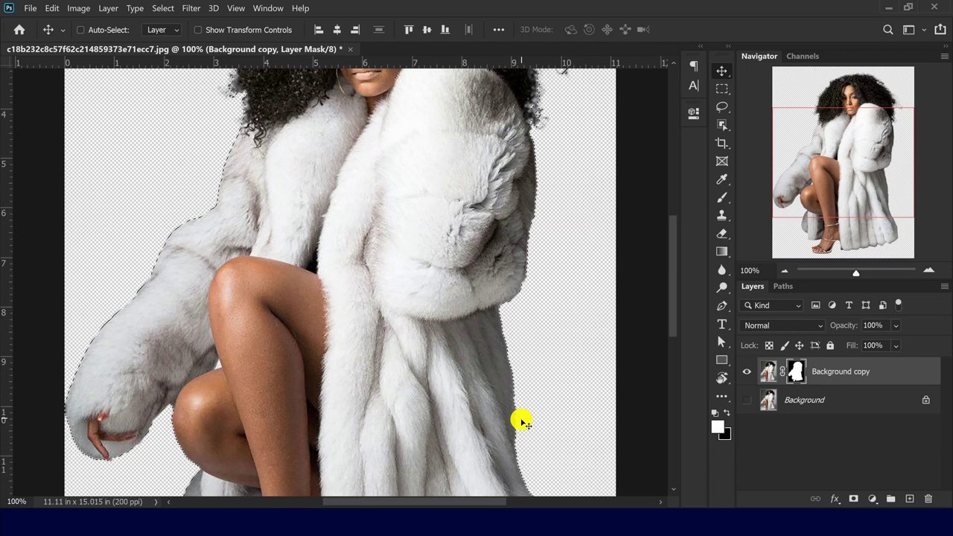
left_click(784, 271)
left_click(784, 271)
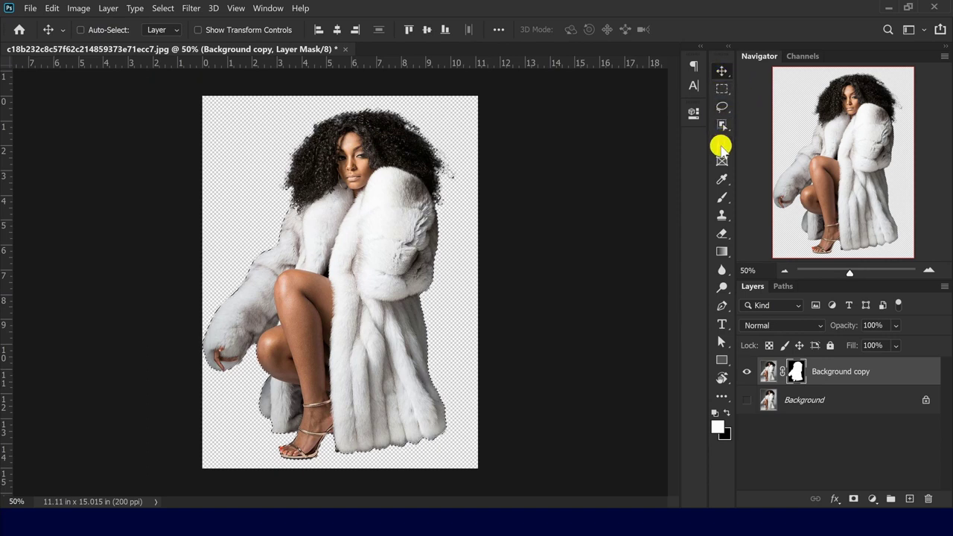
Step: Crop the canvas tightly to the figure's selection, trimming the transparent margins
left_click(720, 147)
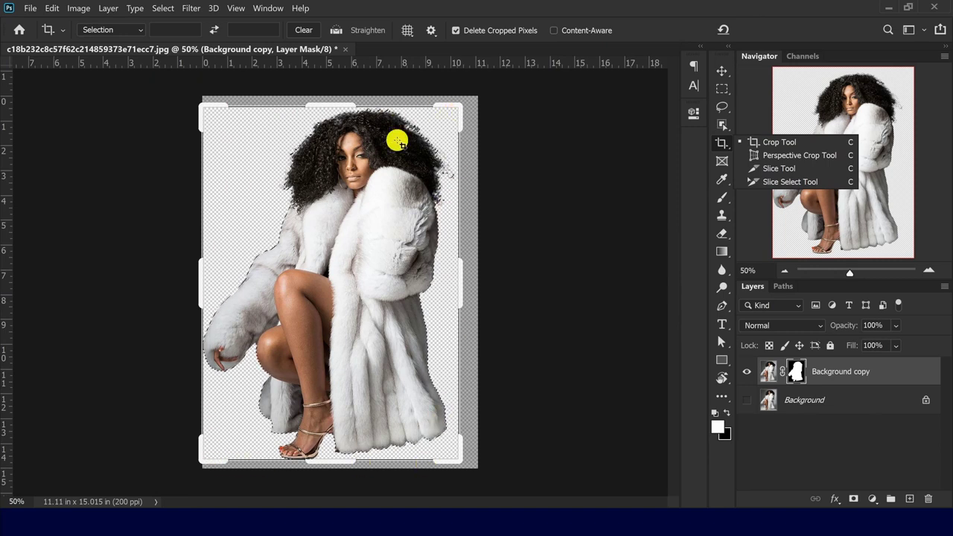
left_click(398, 142)
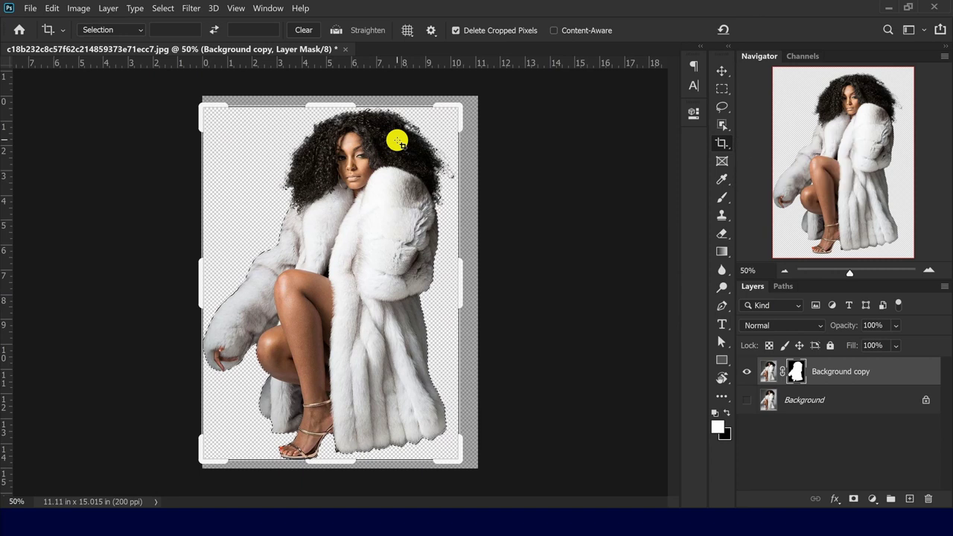
left_click(396, 141)
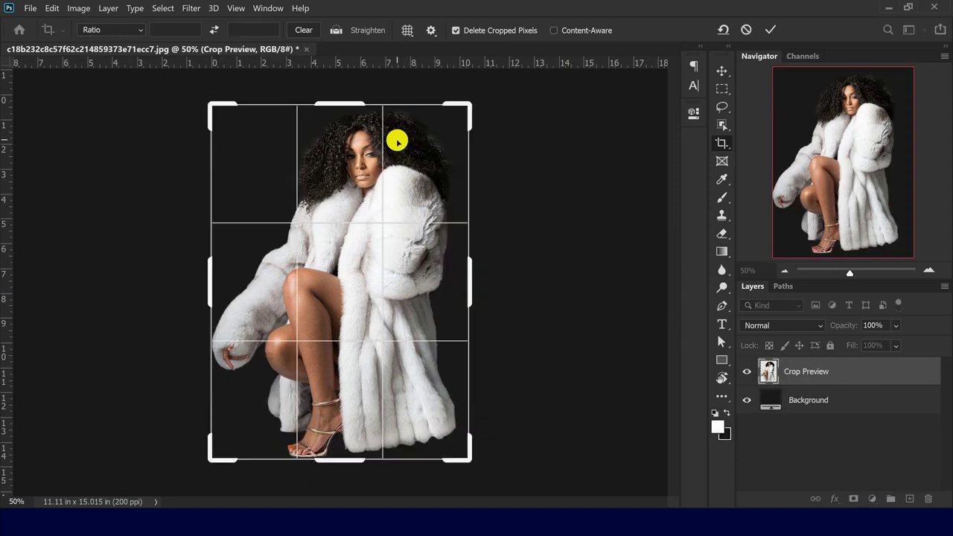
key("Escape")
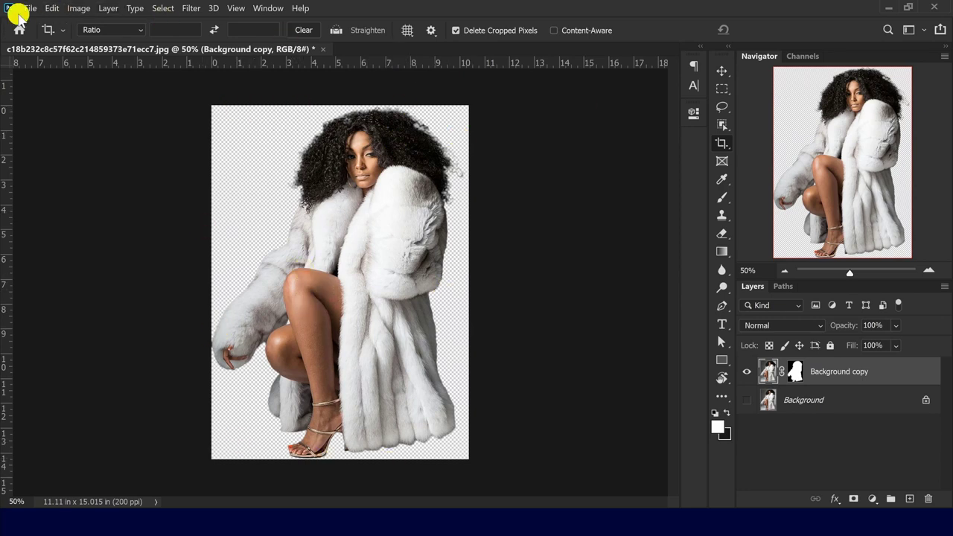
Step: Open File > Export > Save for Web (Legacy) to preview the cutout as PNG-24
left_click(28, 9)
mouse_move(91, 200)
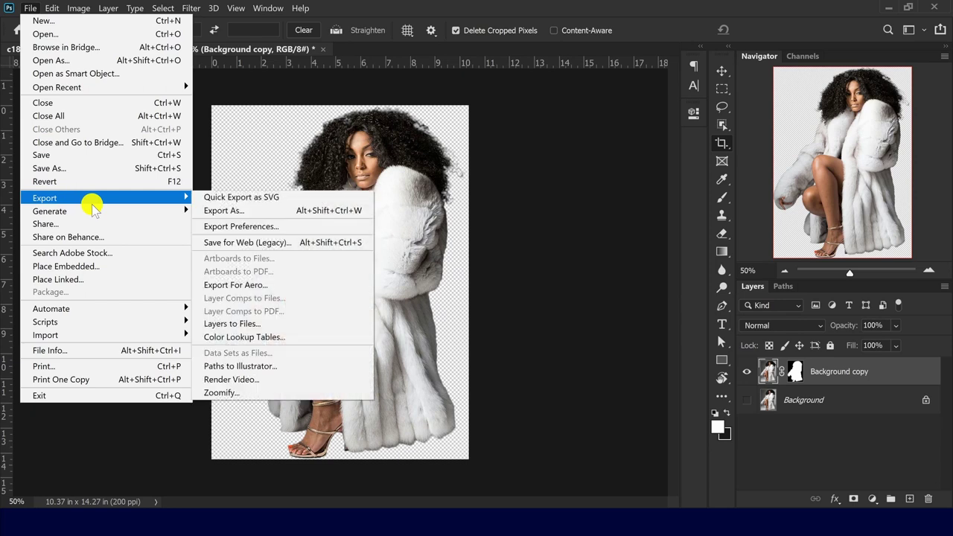
left_click(288, 244)
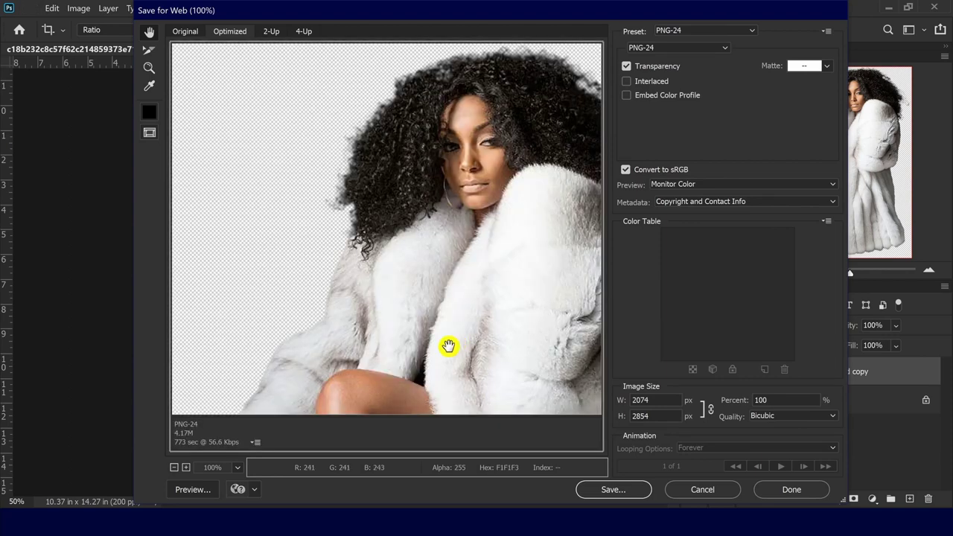
left_click_drag(491, 315, 403, 322)
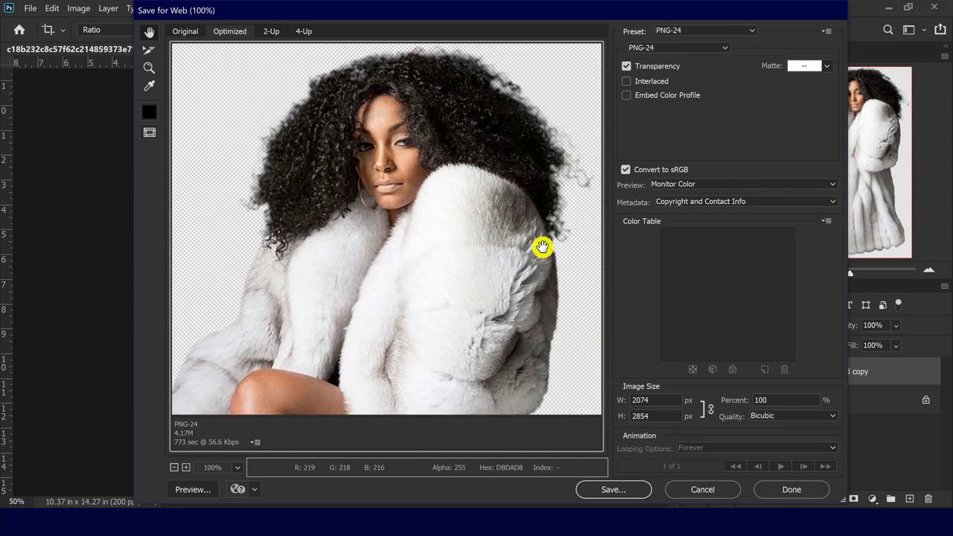
left_click_drag(341, 295, 365, 303)
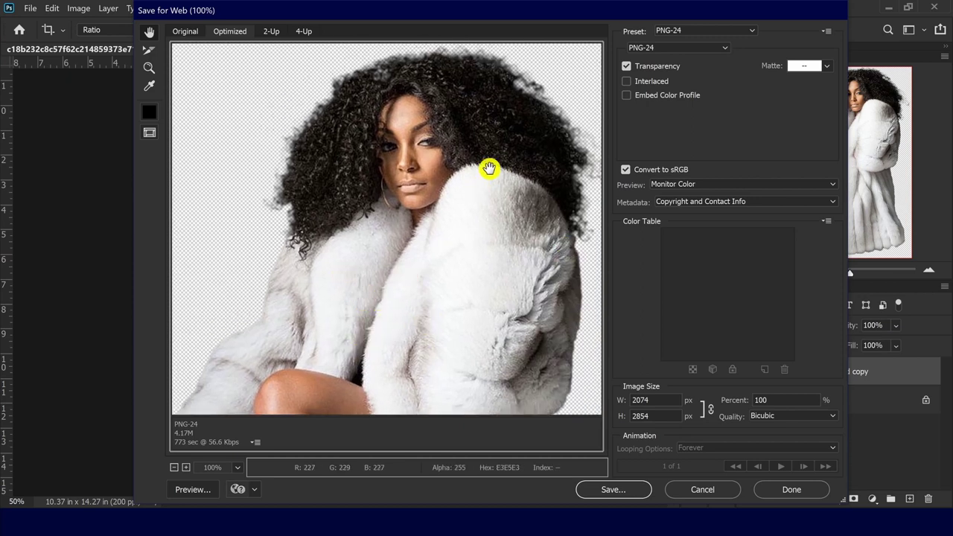
left_click_drag(317, 166, 395, 250)
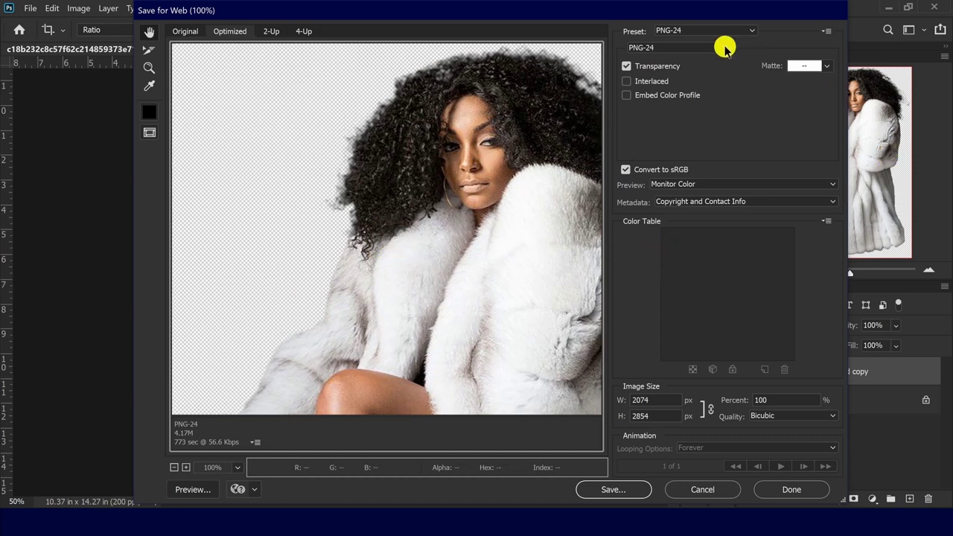
left_click_drag(437, 181, 371, 173)
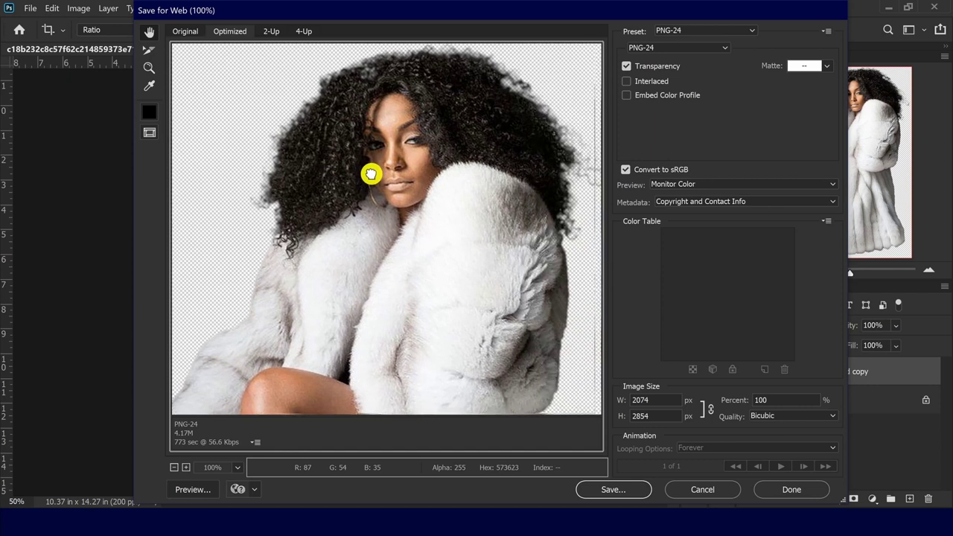
left_click(700, 49)
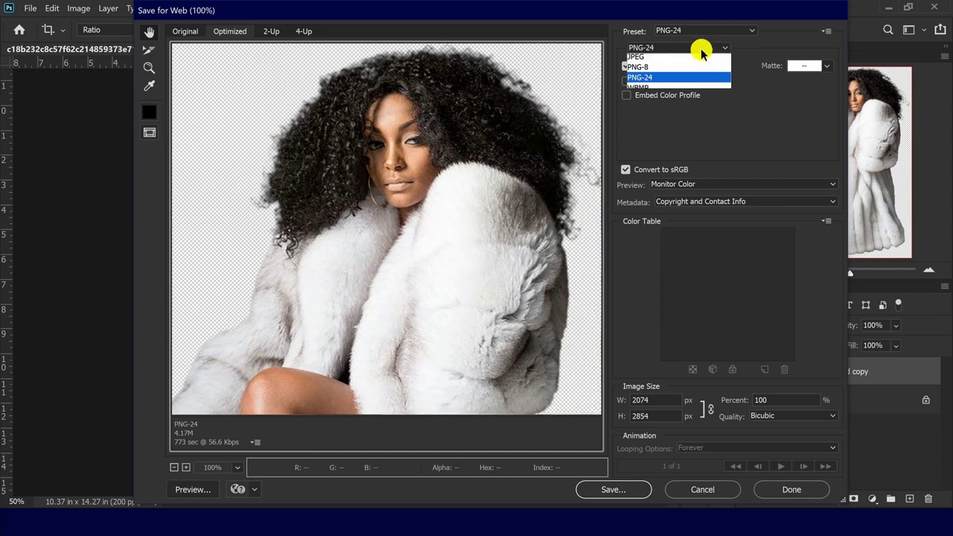
left_click(643, 67)
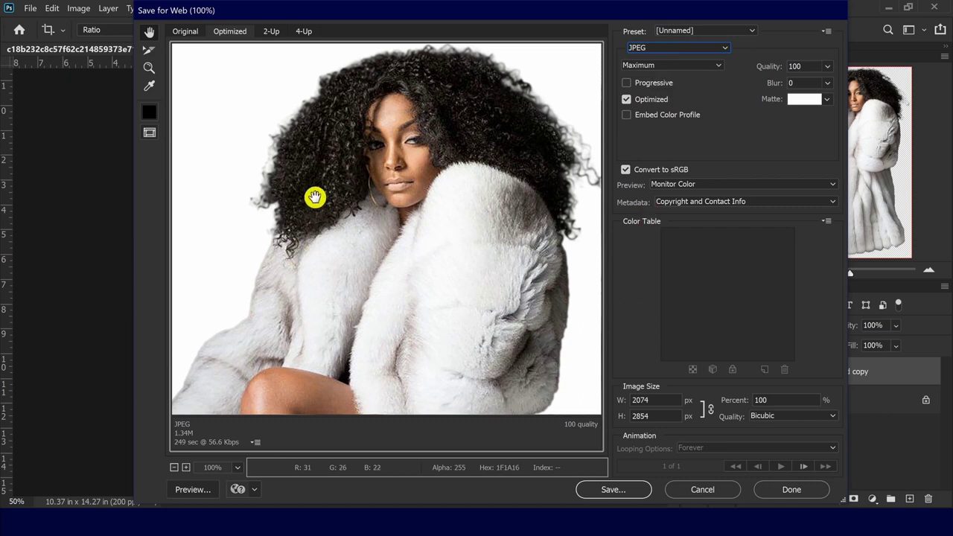
left_click_drag(277, 206, 426, 221)
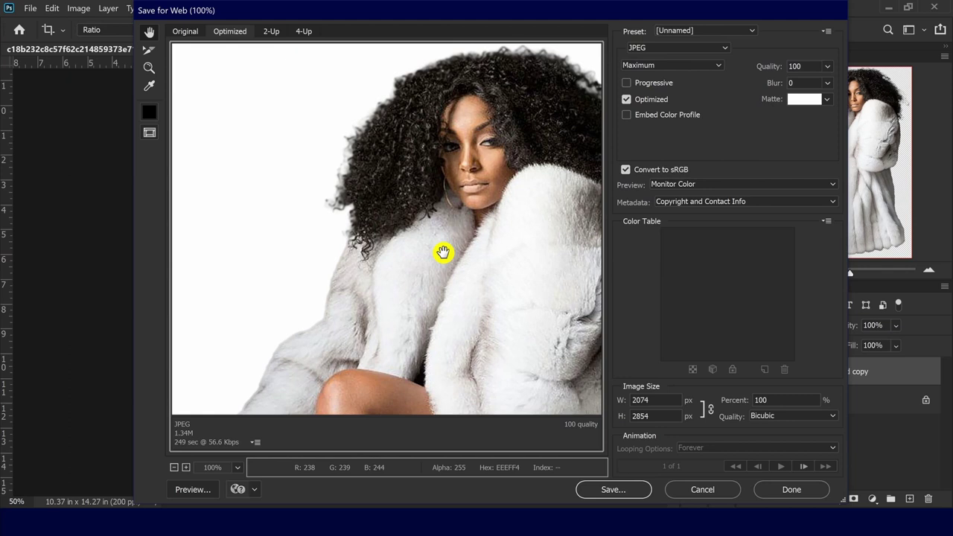
left_click_drag(443, 253, 366, 245)
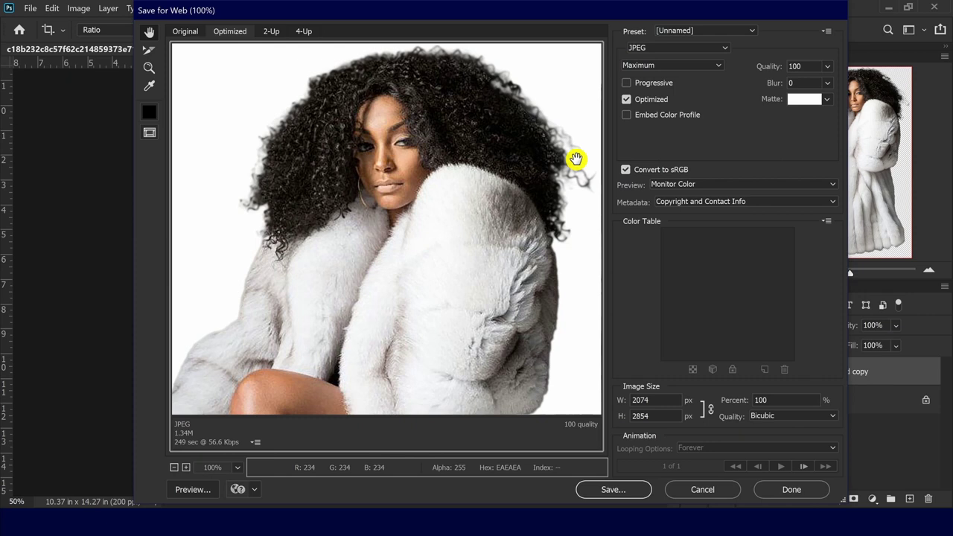
left_click(722, 47)
left_click(654, 89)
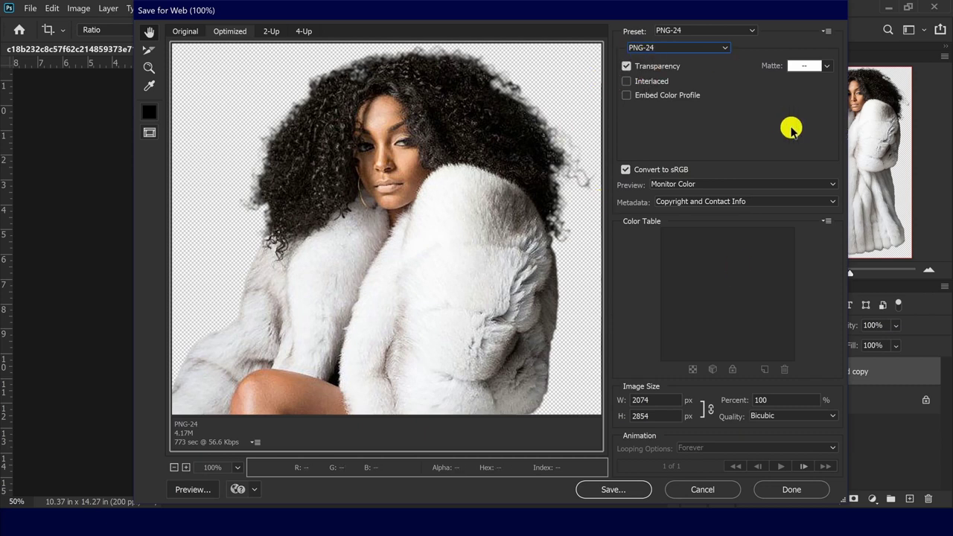
left_click_drag(456, 296, 421, 178)
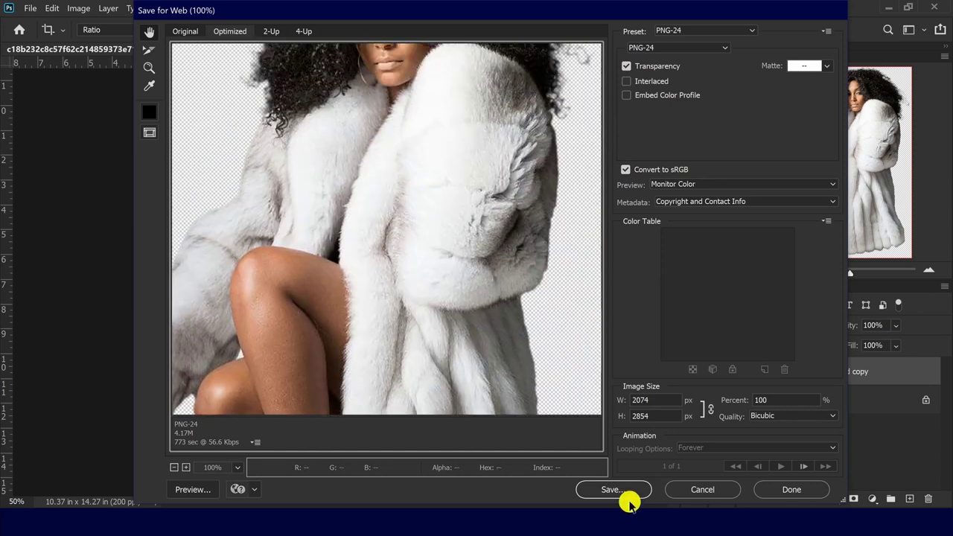
Step: Save the PNG cutout to the Desktop and close the document without saving changes
left_click(624, 489)
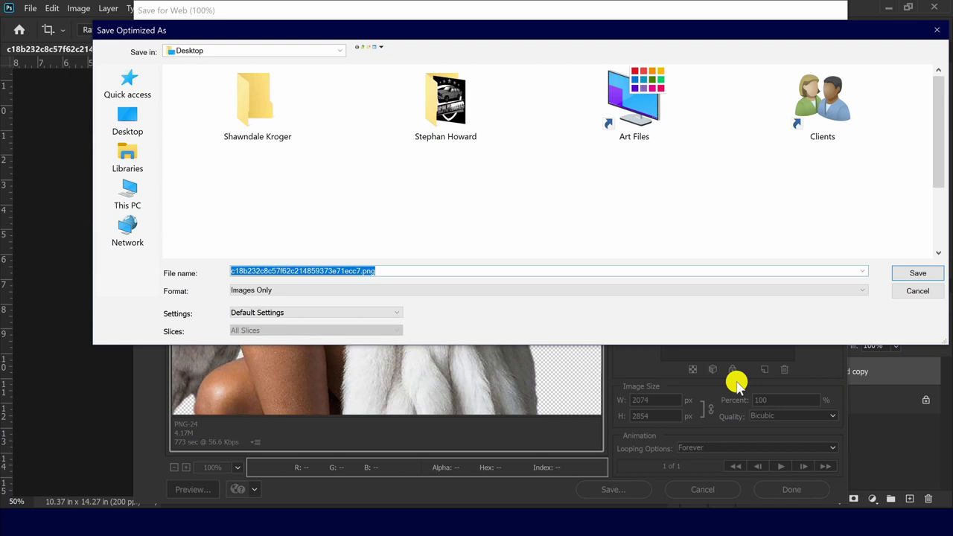
left_click(919, 274)
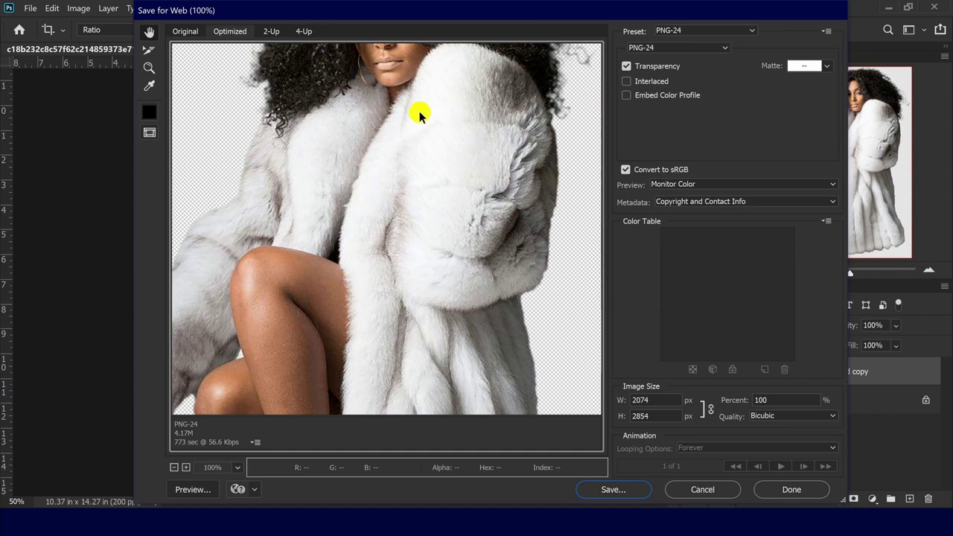
key("Return")
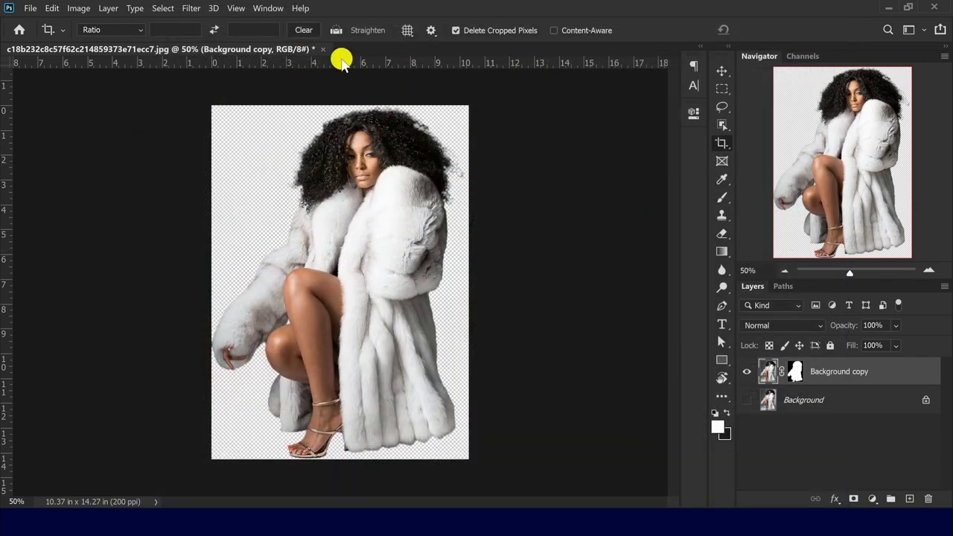
left_click(324, 49)
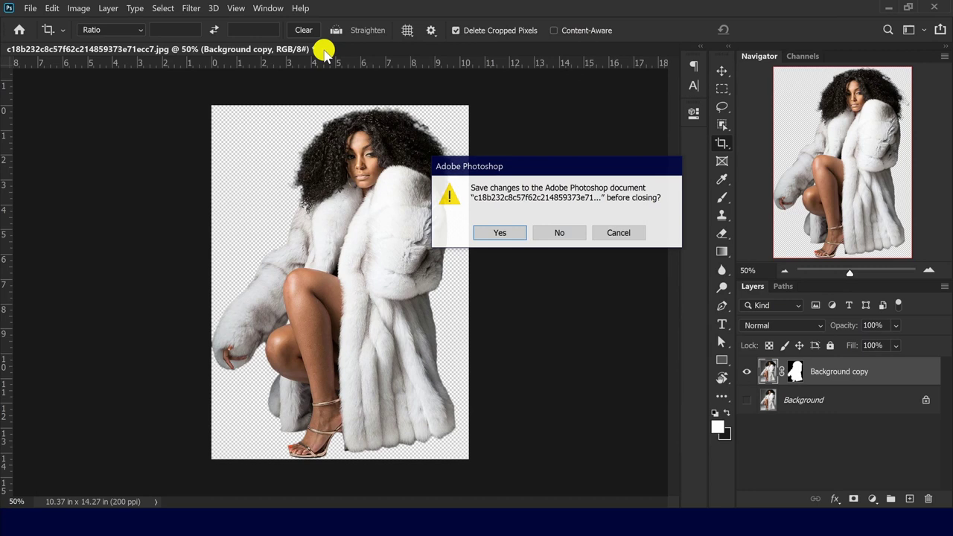
left_click(564, 233)
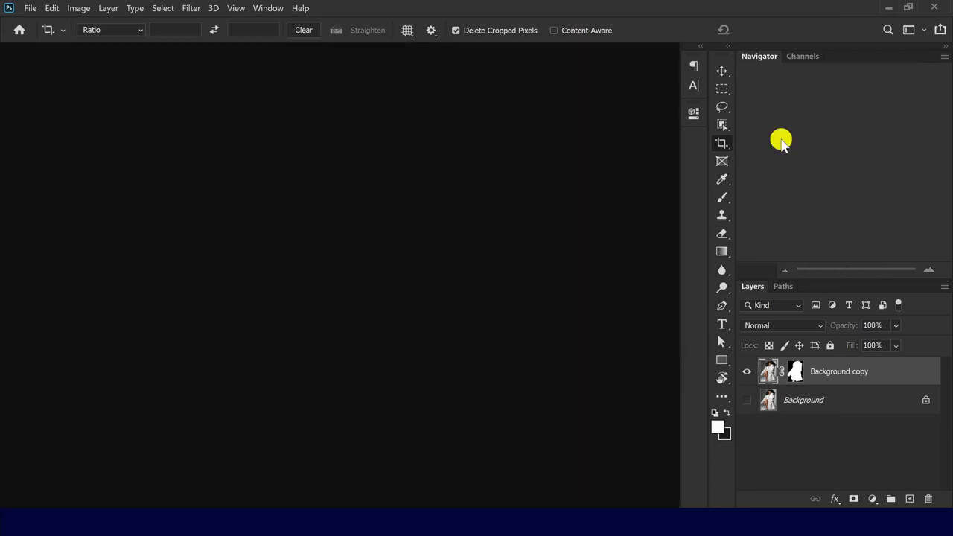
Step: Minimize Photoshop, arrange the two image icons, and open the PNG in Photos on the right
left_click(888, 9)
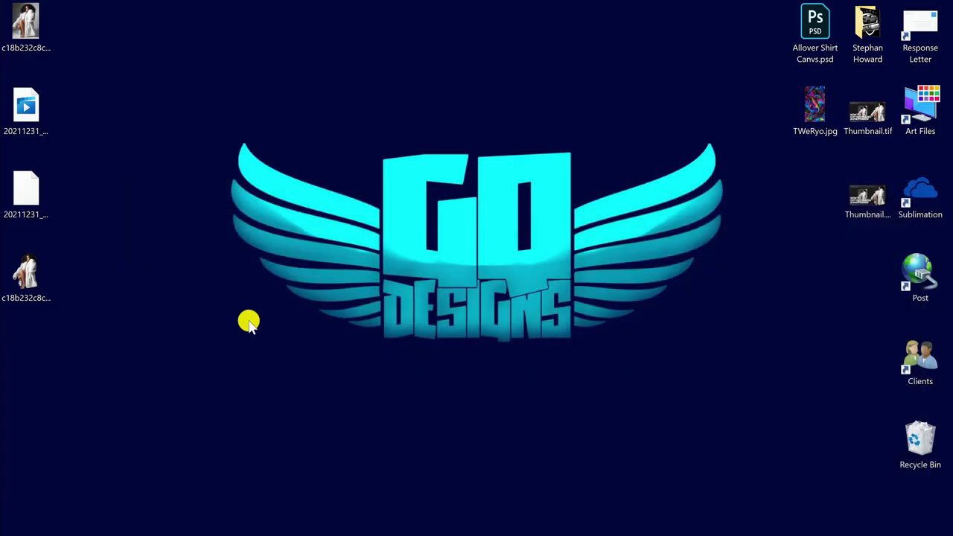
left_click_drag(27, 21, 266, 181)
left_click_drag(18, 281, 335, 192)
double_click(342, 192)
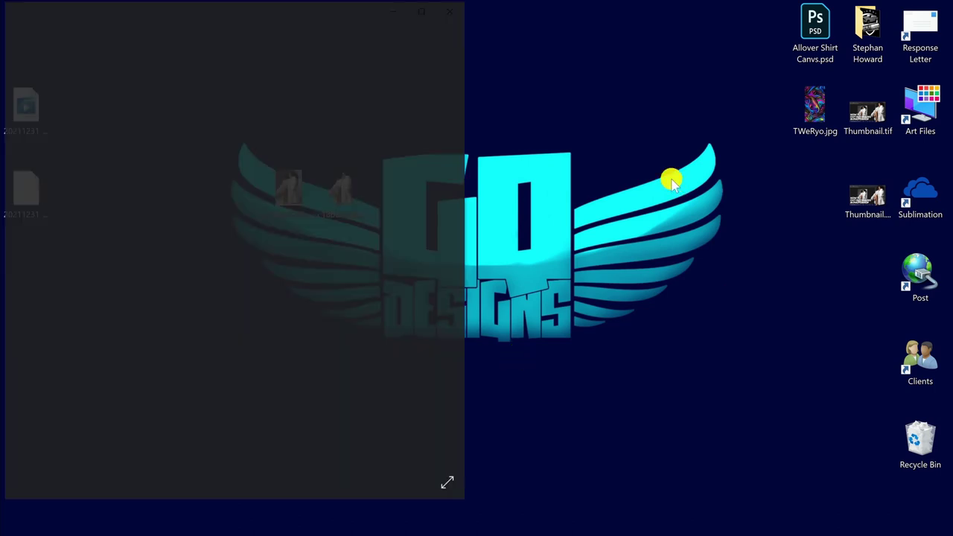
left_click_drag(229, 10, 672, 25)
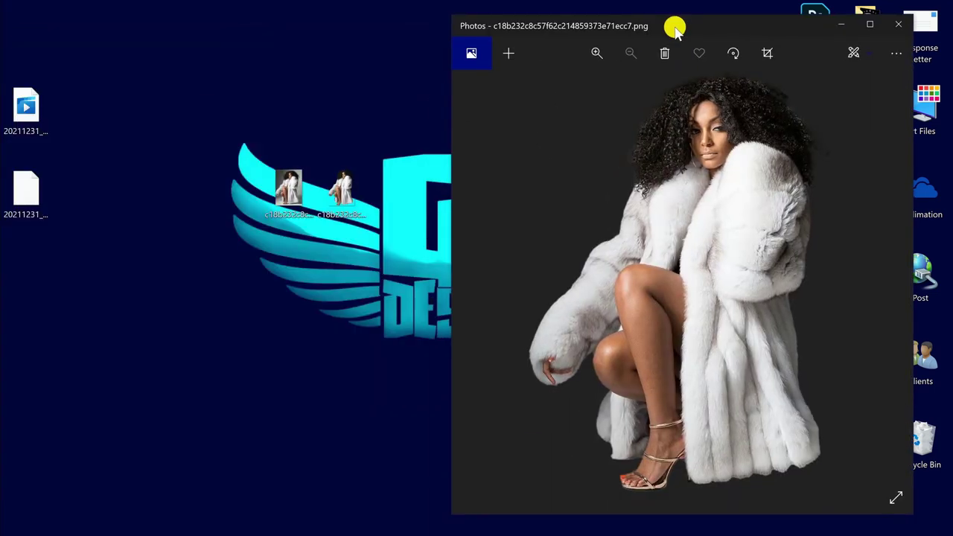
Step: Open the original JPG alongside and zoom the PNG into the face and hair
double_click(289, 190)
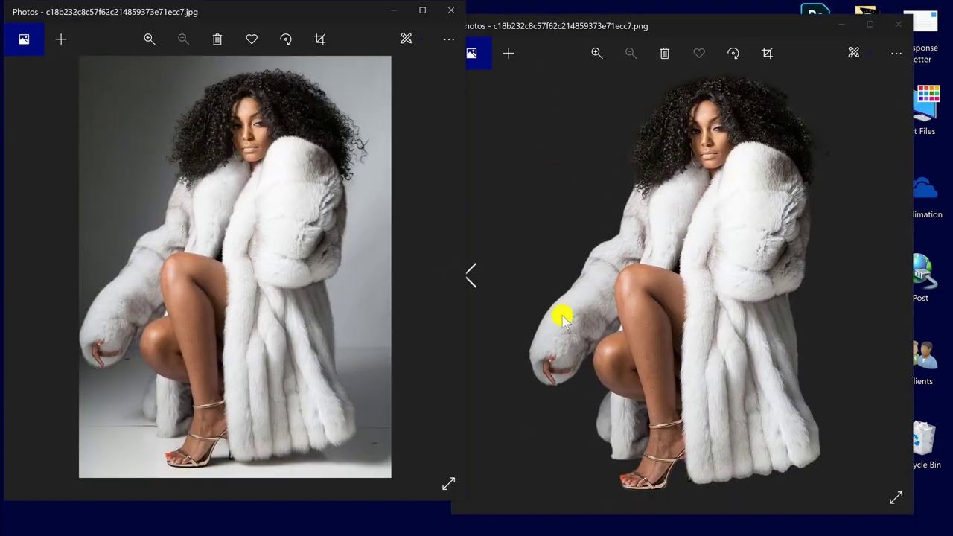
scroll(749, 238, "up", 3)
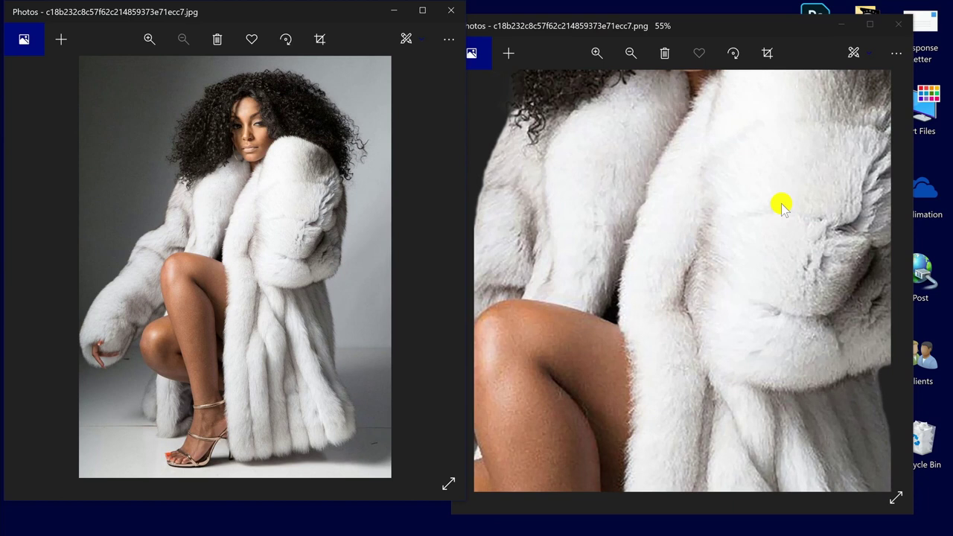
left_click_drag(781, 204, 613, 455)
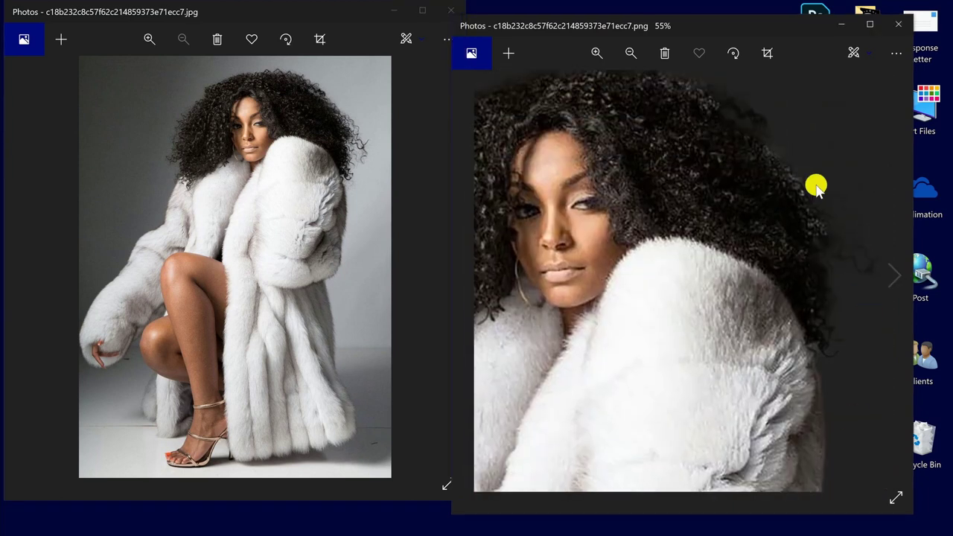
left_click_drag(665, 149, 799, 246)
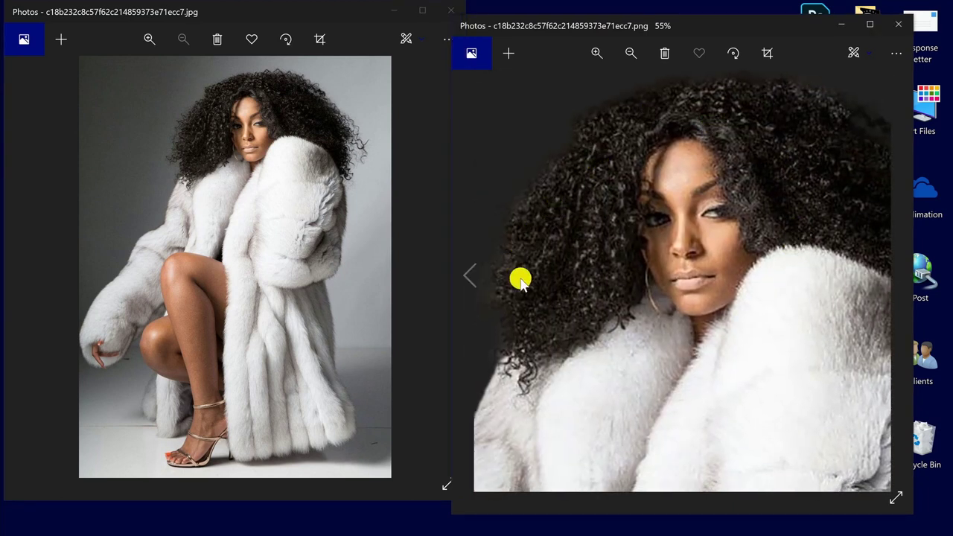